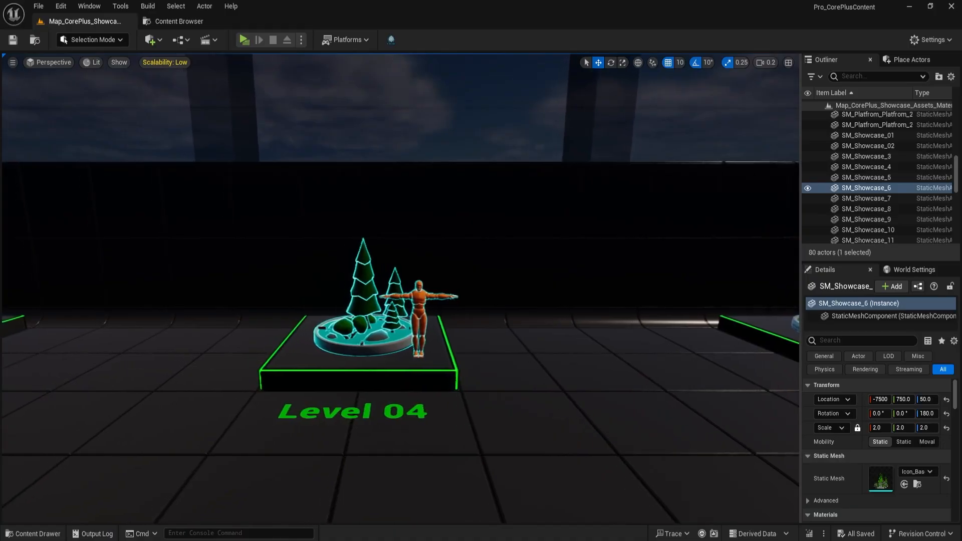
key("a")
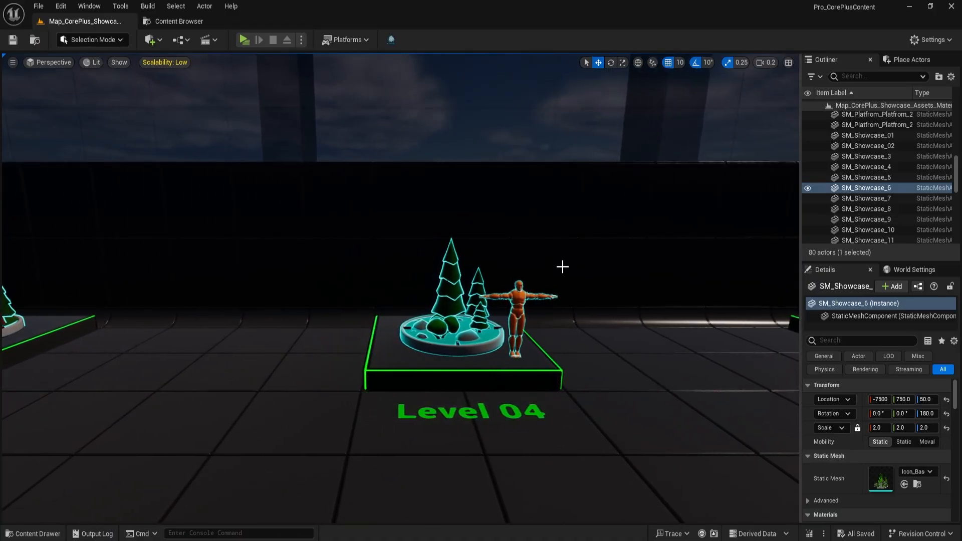
- Examine the highlight effects on the Level 04 and Level 05 displays in the showcase map
right_click_drag(565, 264, 566, 276)
key("d")
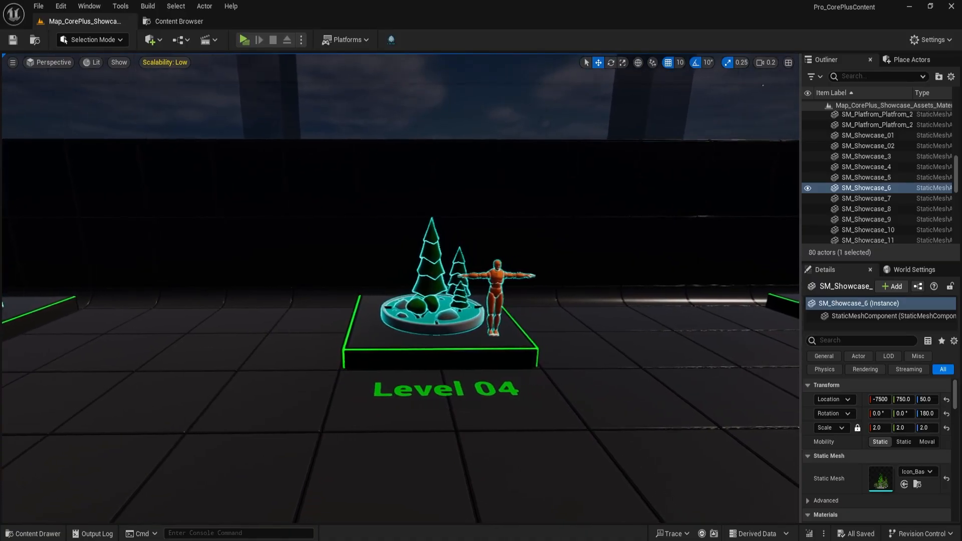
key("d")
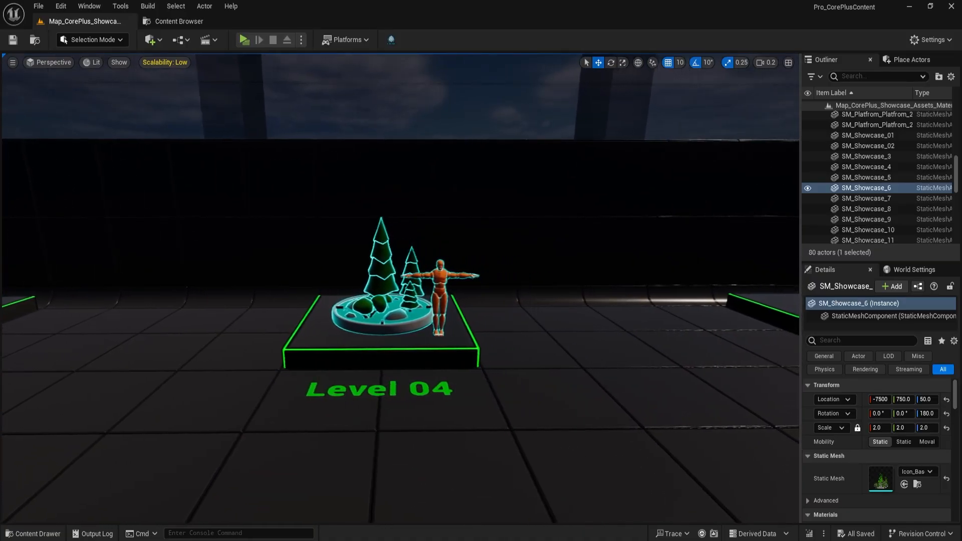
key("d")
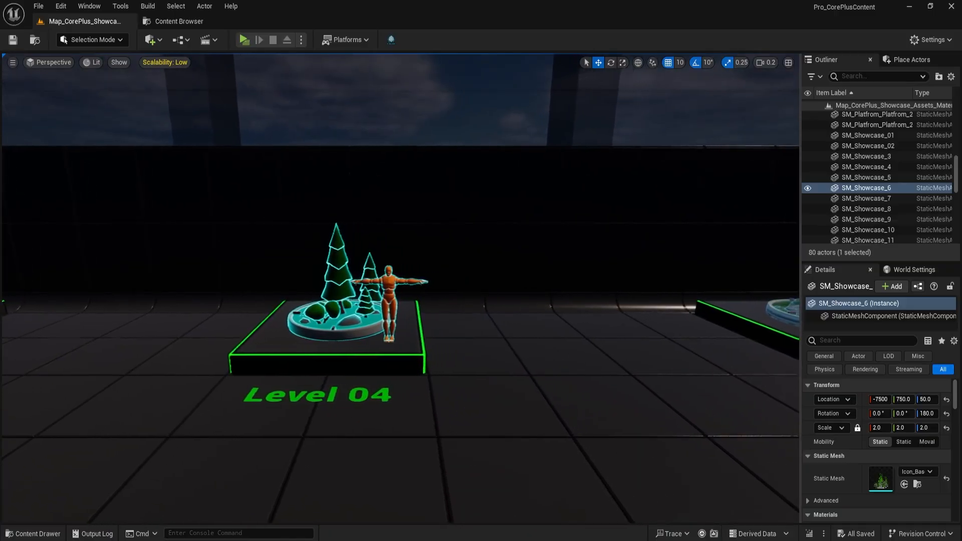
key("d")
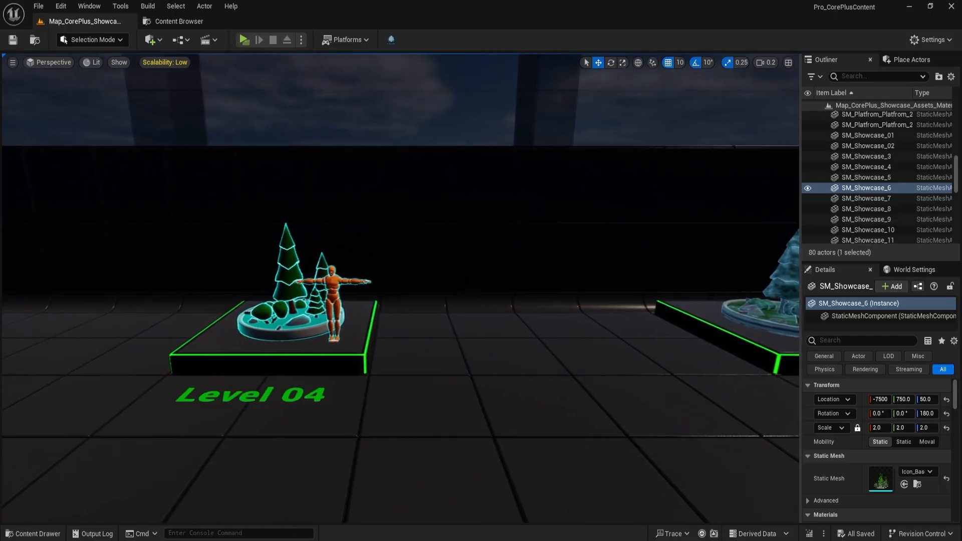
key("d")
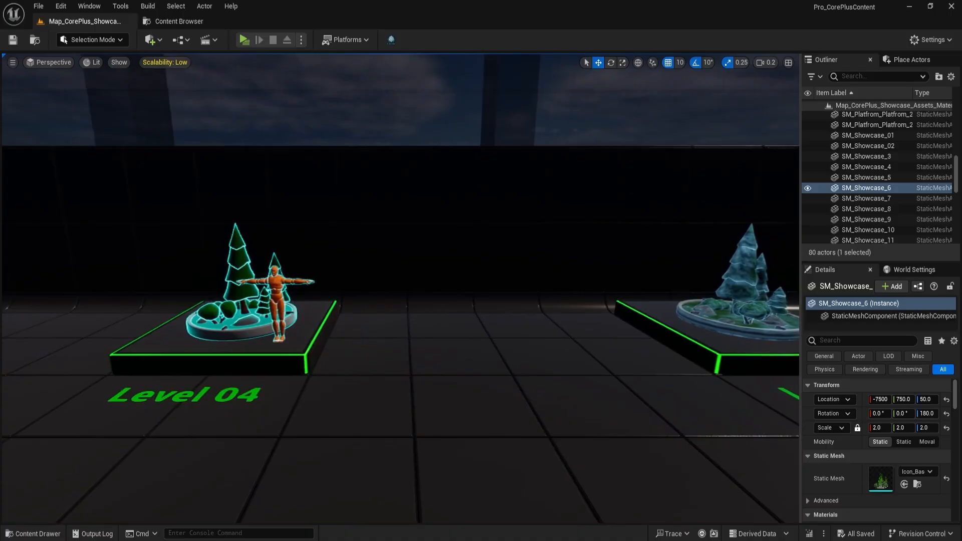
key("d")
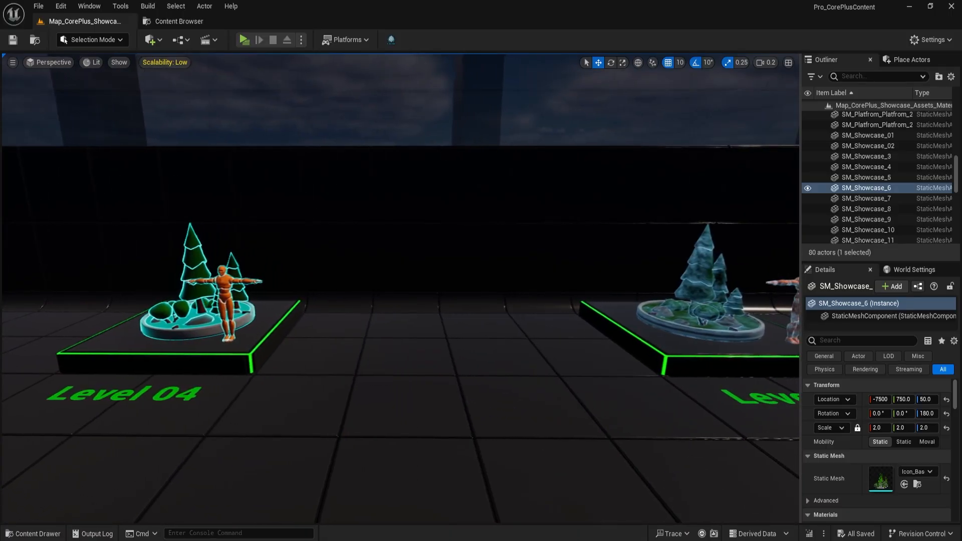
key("d")
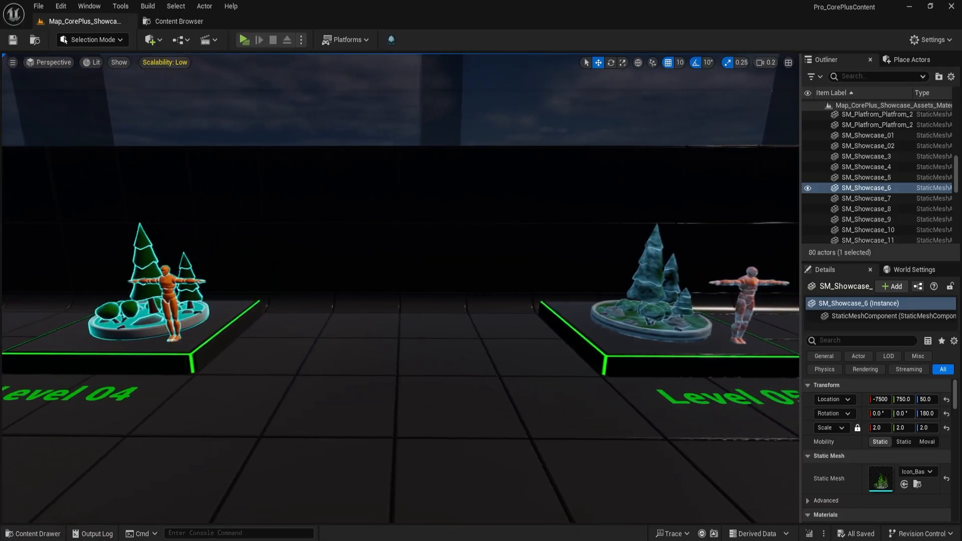
key("d")
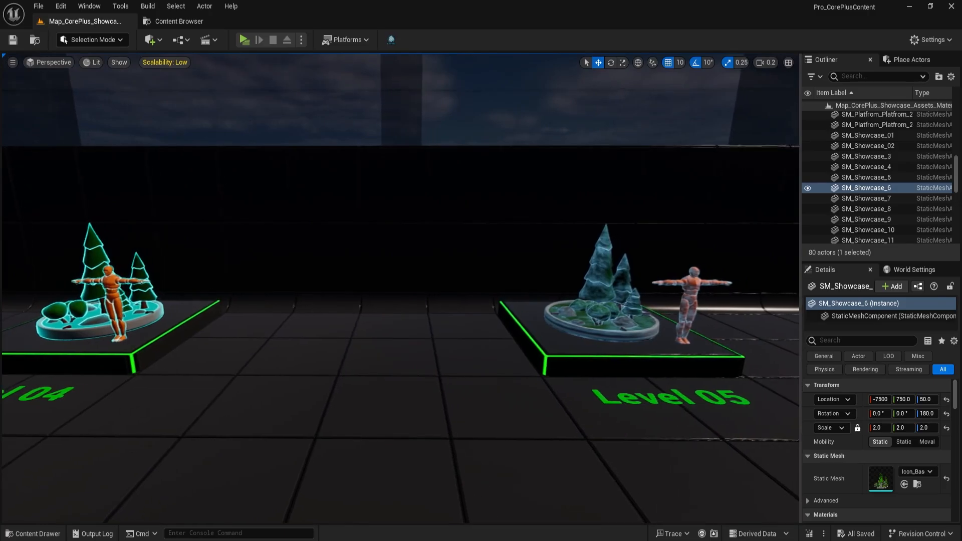
key("d")
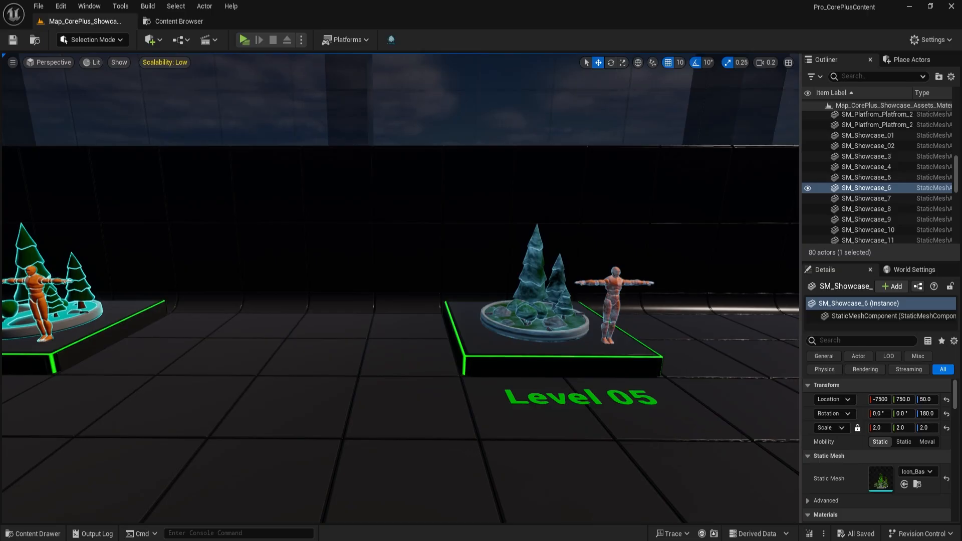
mouse_move(401, 288)
right_mouse_down()
mouse_move(382, 288)
mouse_move(388, 300)
right_mouse_up()
key("d")
key("a")
key("f")
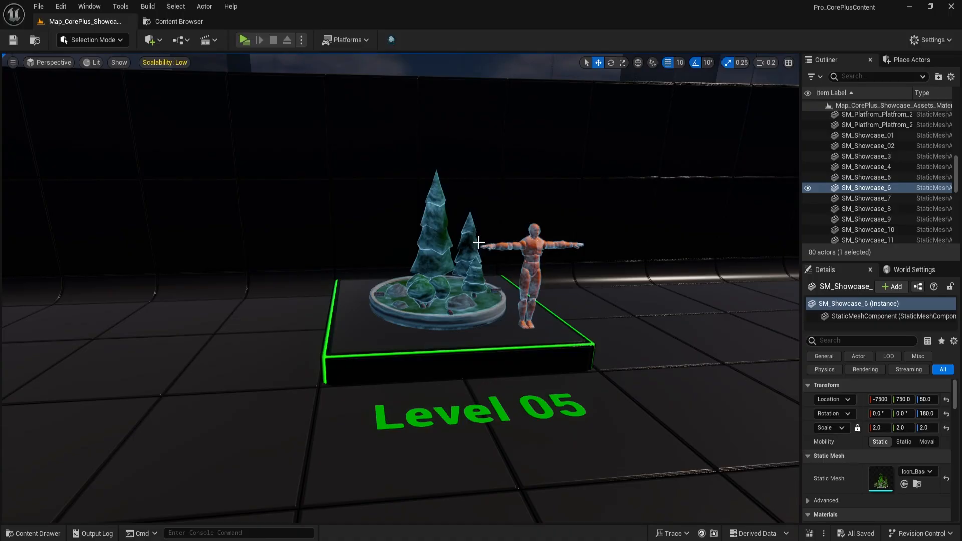
- Open the CorePlus Manager and look through the highlight material assets from the Showcase entry to Highlight Level 11
key("ctrl+shift+c")
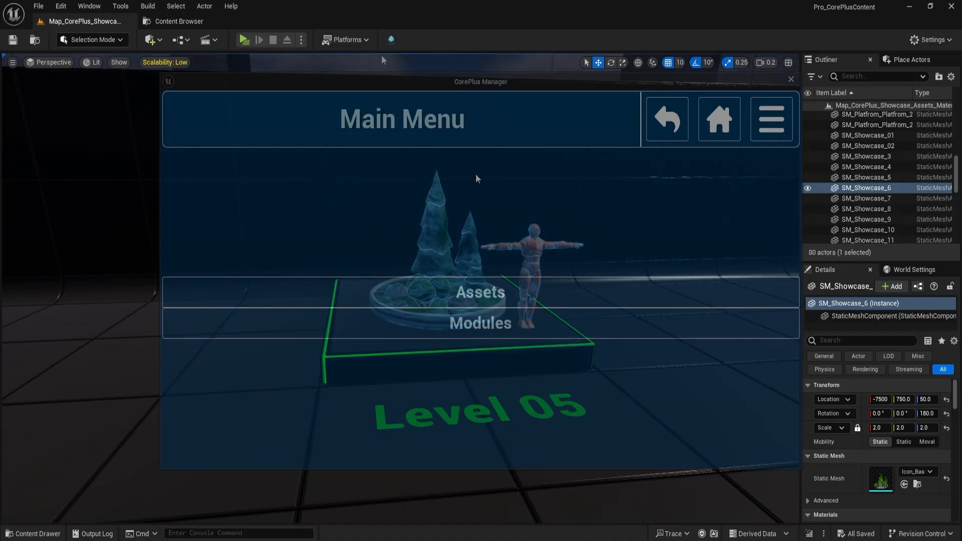
left_click(489, 291)
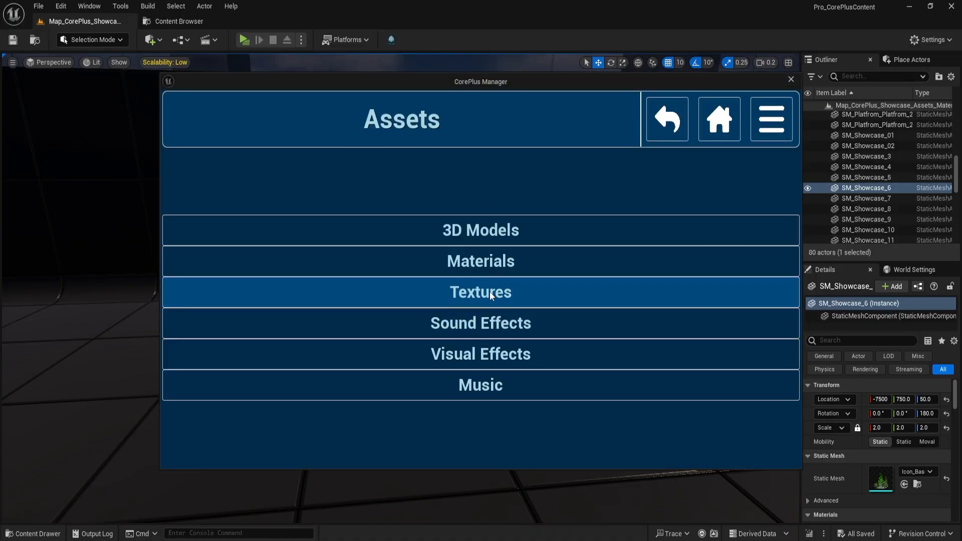
left_click(486, 262)
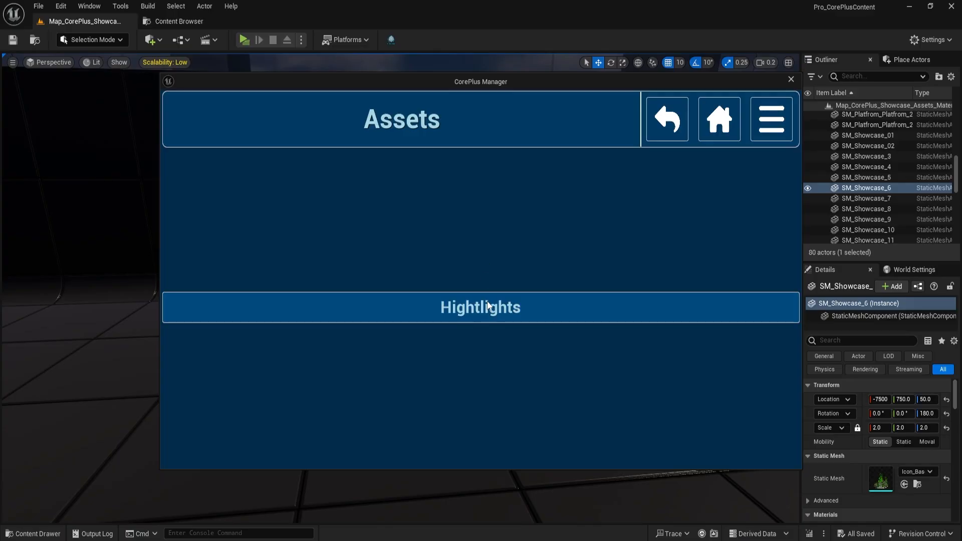
left_click(489, 308)
scroll(489, 266, "down", 5)
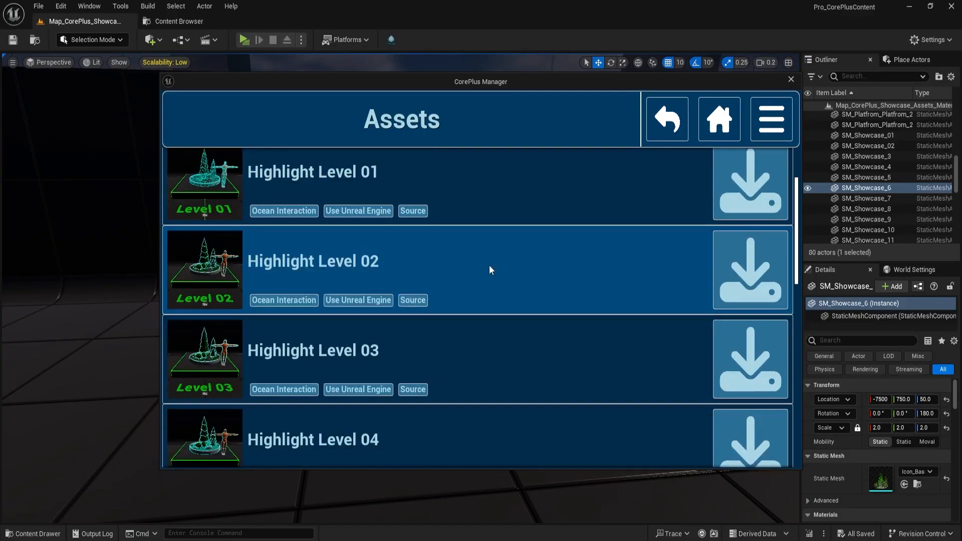
scroll(490, 270, "down", 6)
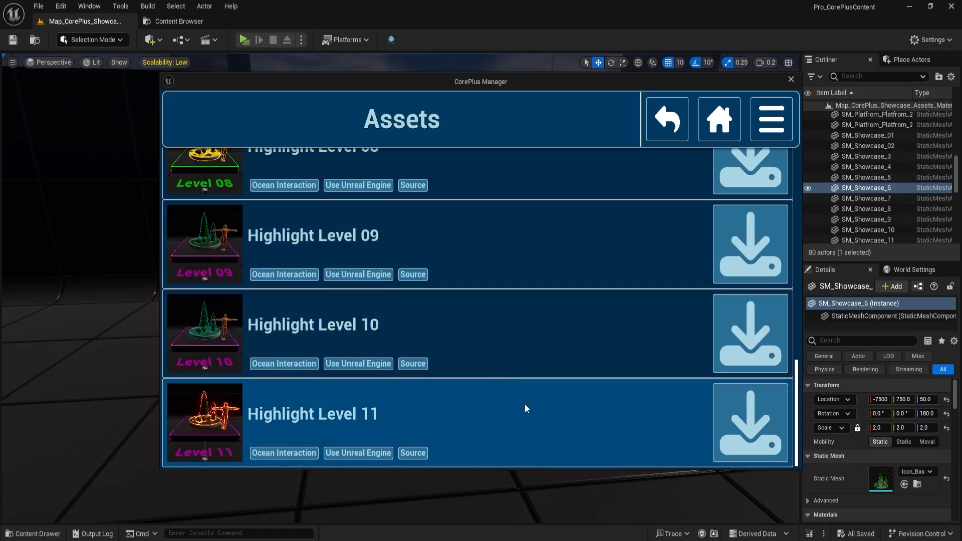
scroll(524, 404, "up", 10)
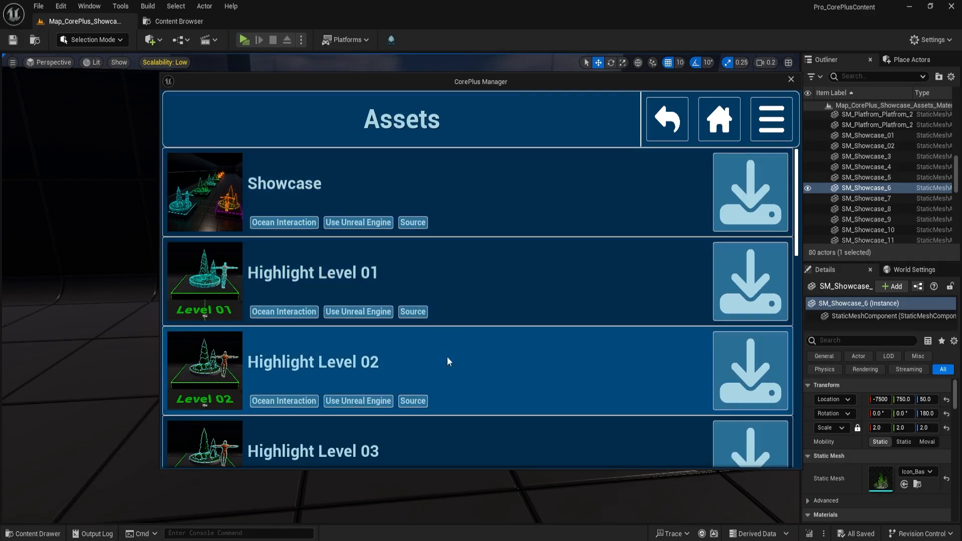
scroll(448, 363, "down", 8)
scroll(454, 374, "up", 5)
scroll(461, 359, "up", 4)
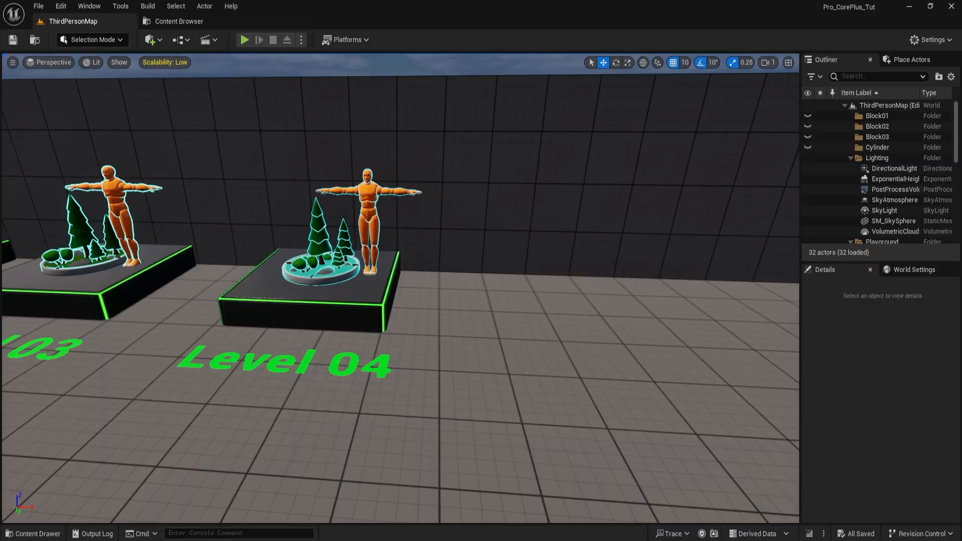
- Duplicate the Level 04 platform, tree icon, mannequin and text label together along the X axis to form the next display
left_click(348, 310)
left_click(324, 229, "ctrl")
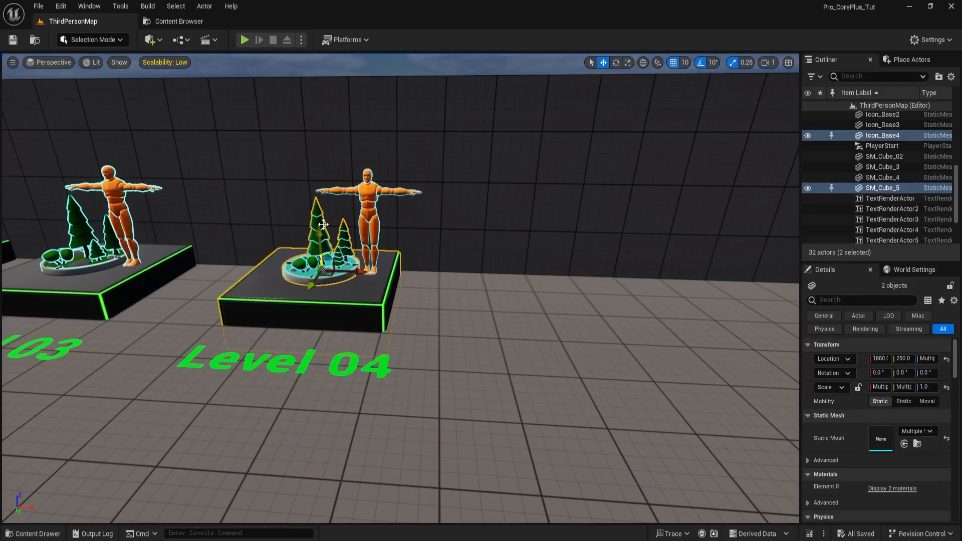
left_click(370, 189, "ctrl")
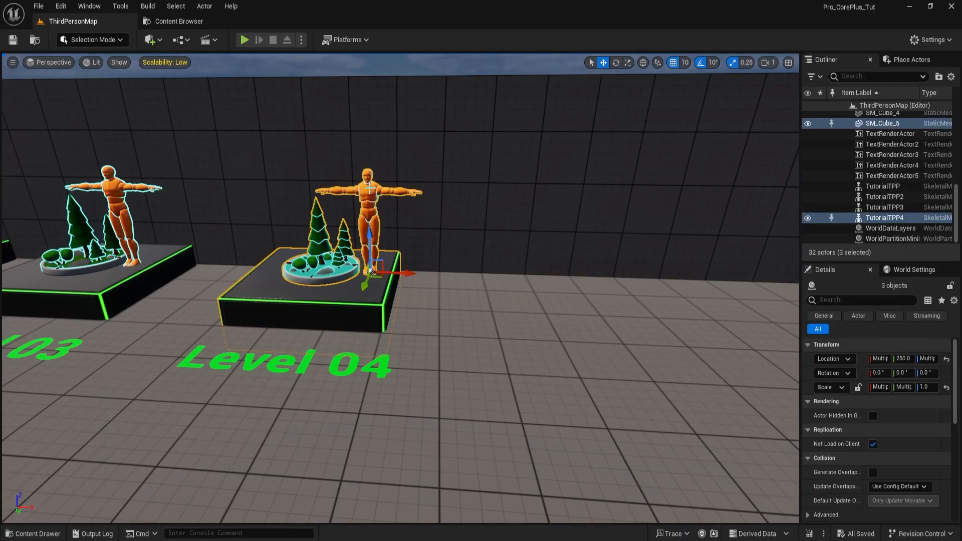
left_click(354, 365, "ctrl")
left_click_drag(314, 383, 696, 388, "alt")
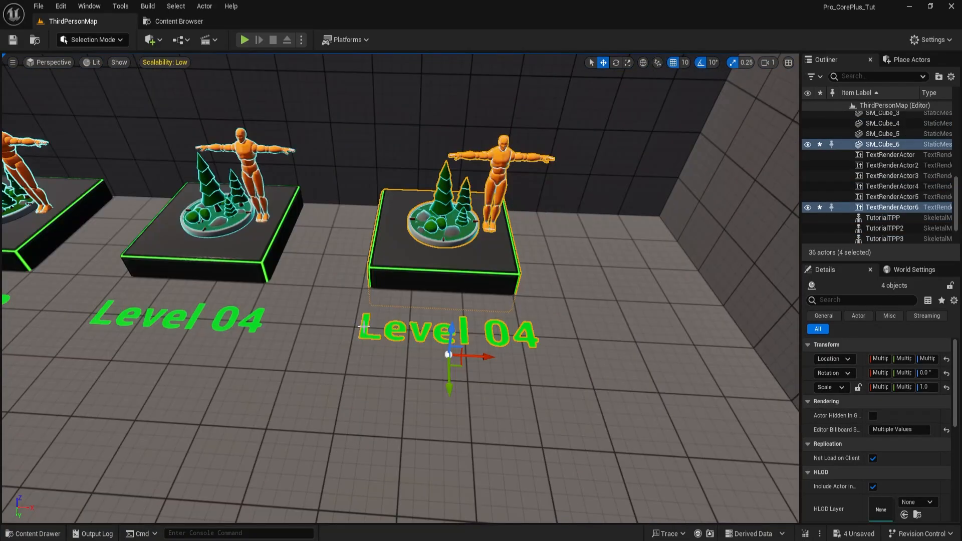
- Change the duplicated display's text label to Level 05
left_click(363, 326)
scroll(892, 489, "down", 2)
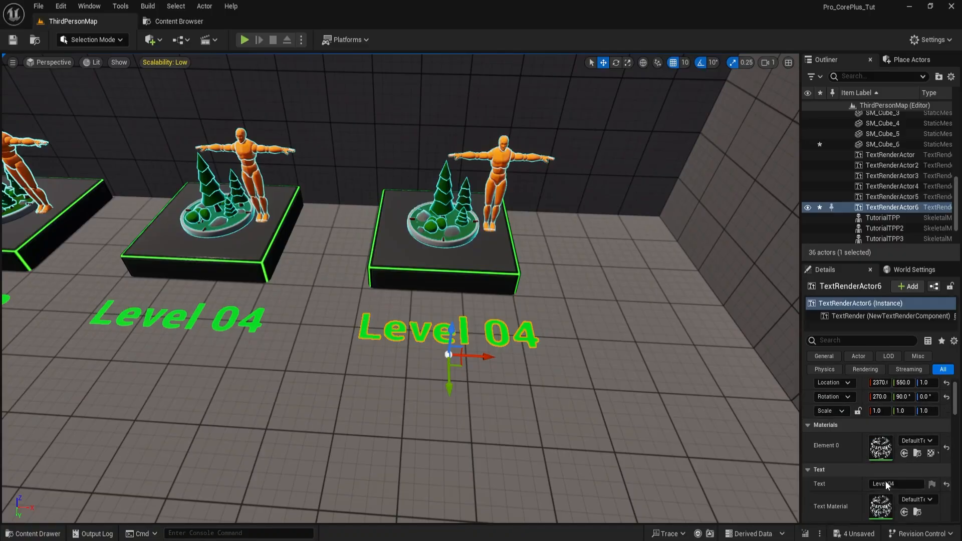
left_click(902, 487)
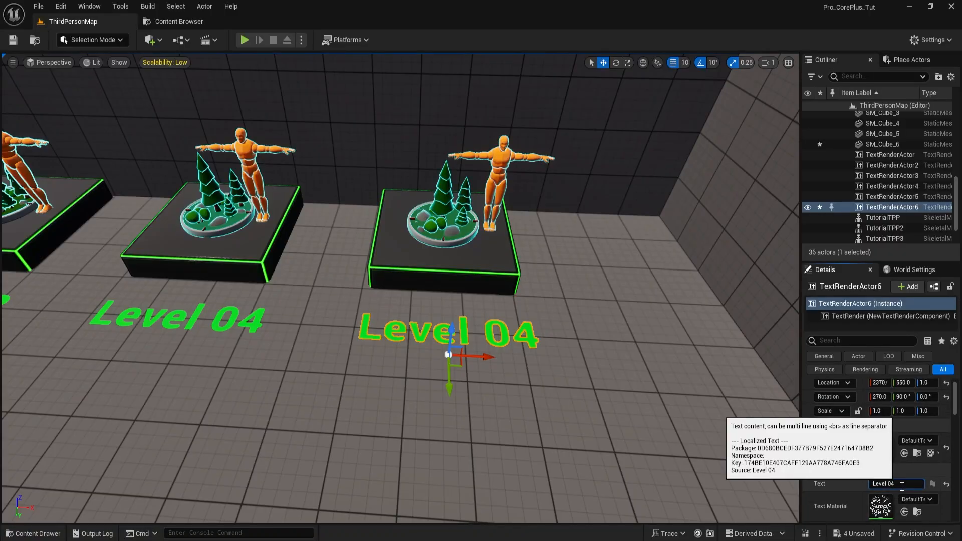
key("BackSpace")
type("5")
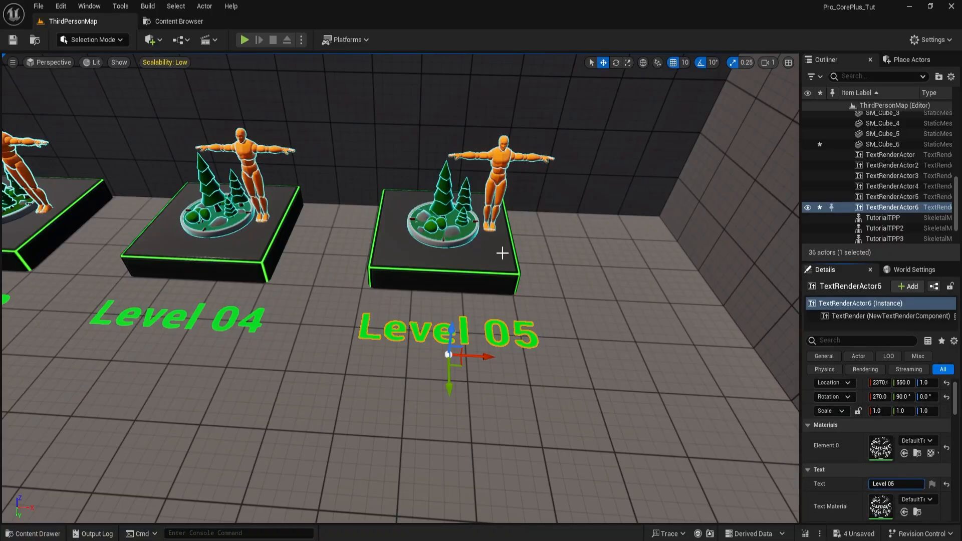
- Create a folder named Level_05 inside the _HighlightEffects content folder and open it
left_click(180, 22)
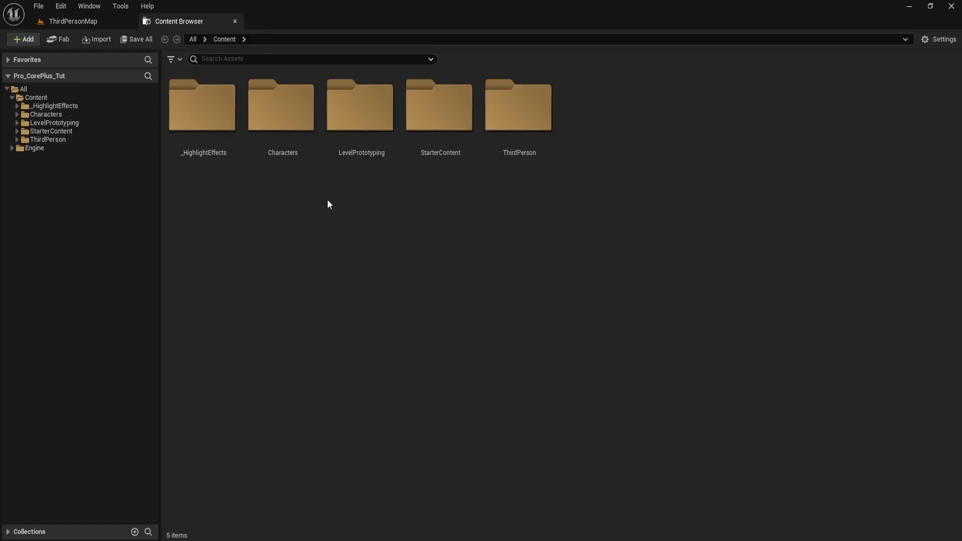
double_click(206, 98)
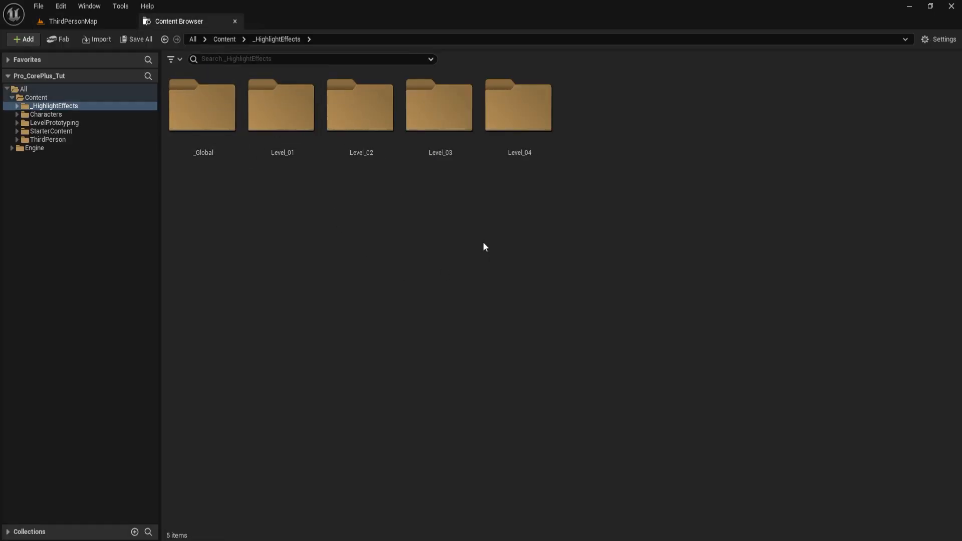
right_click(600, 104)
left_click(646, 191)
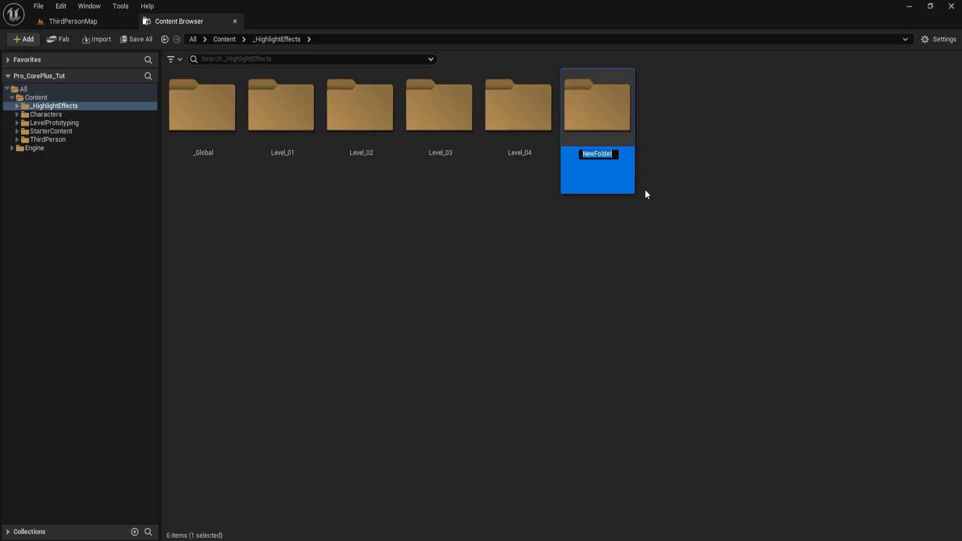
type("Level_05")
key("Return")
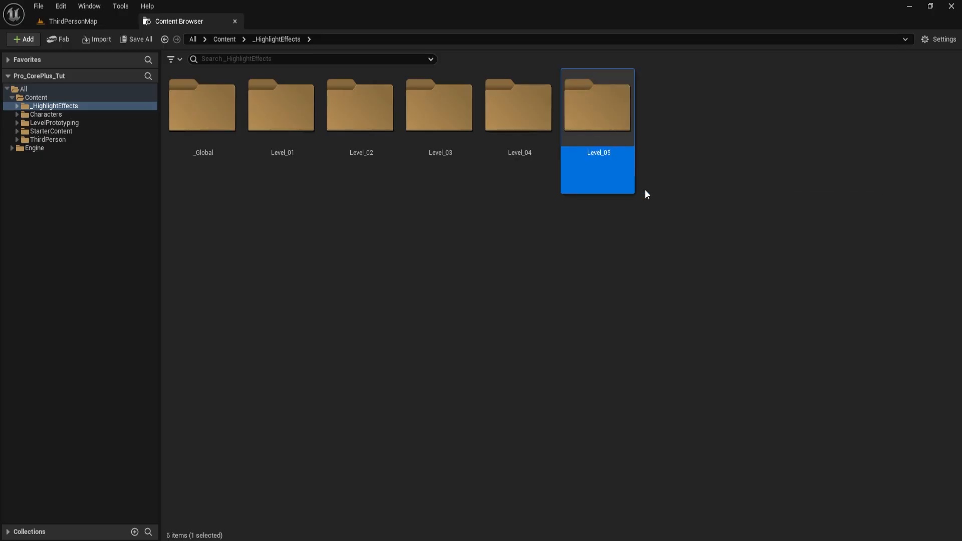
double_click(592, 117)
right_click(238, 94)
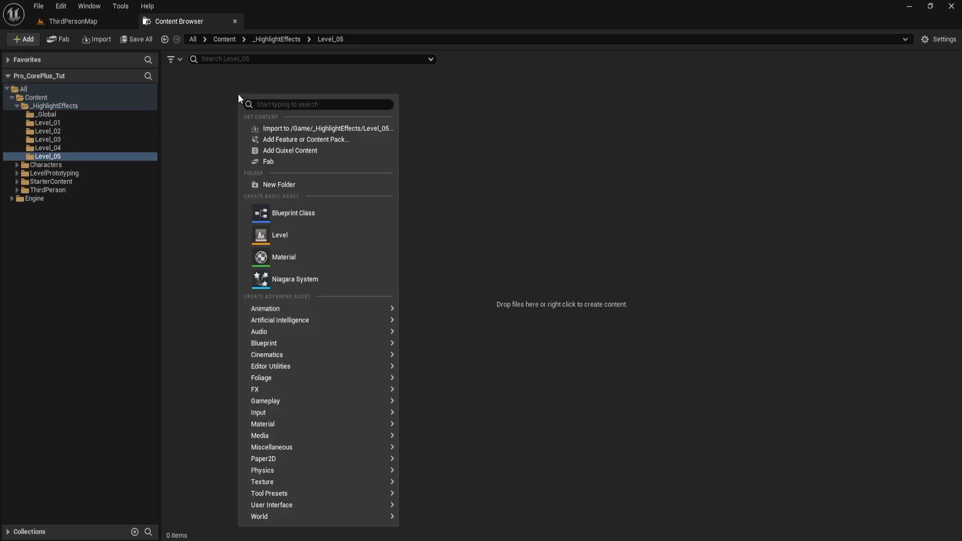
left_click(294, 261)
key("Escape")
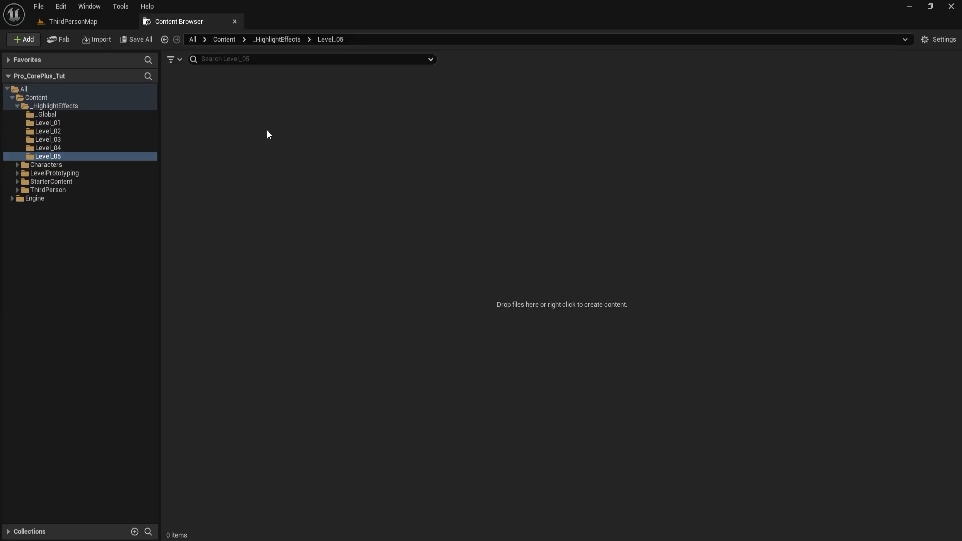
- Create a material named M_HighlightEffect_Level_05 in the Level_05 folder
right_click(239, 117)
left_click(280, 275)
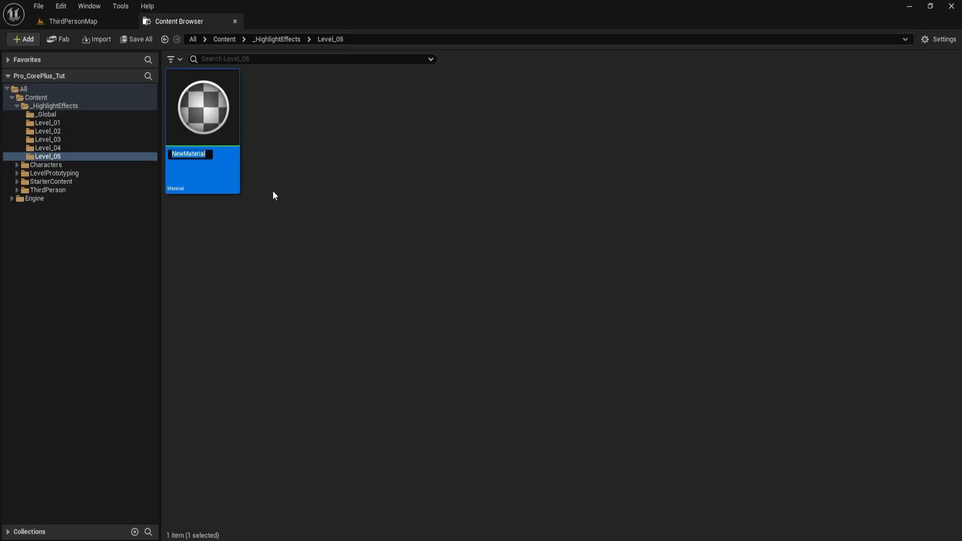
type("M_")
type("HighlightEffe")
type("ct_Level_05")
key("Return")
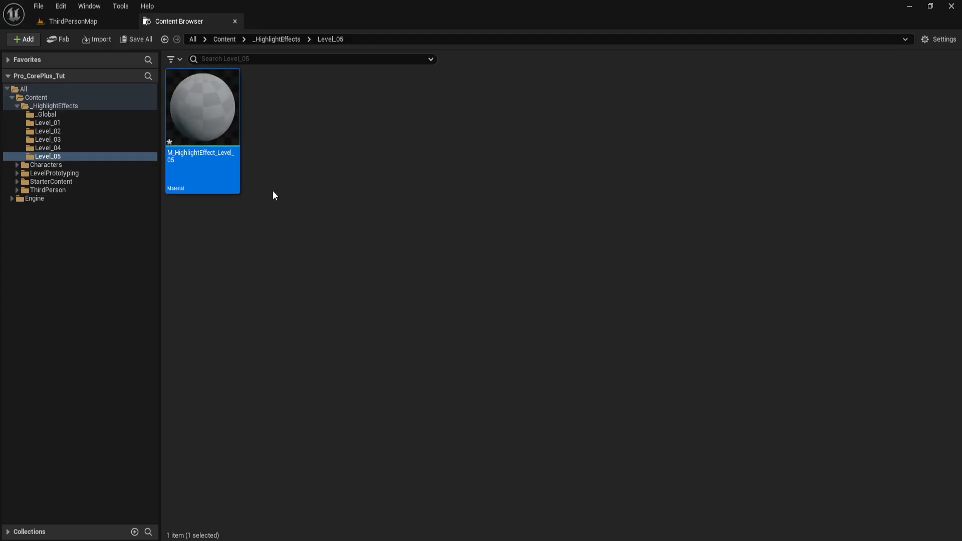
- Create a material instance of M_HighlightEffect_Level_05, name it MI_HighlightEffect_Level_05, and return to the ThirdPersonMap level
right_click(209, 96)
left_click(230, 143)
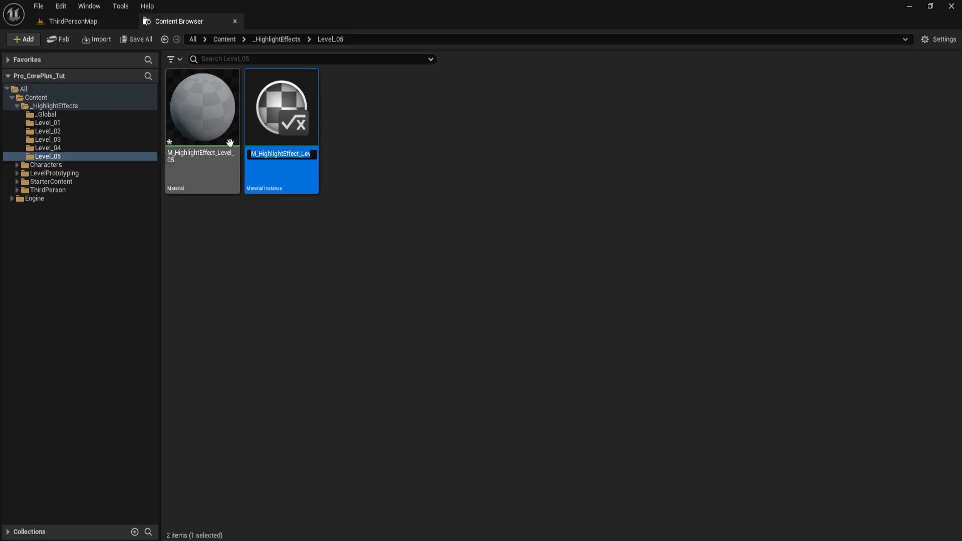
key("BackSpace")
key("BackSpace")
key("BackSpace")
key("BackSpace")
key("BackSpace")
key("Return")
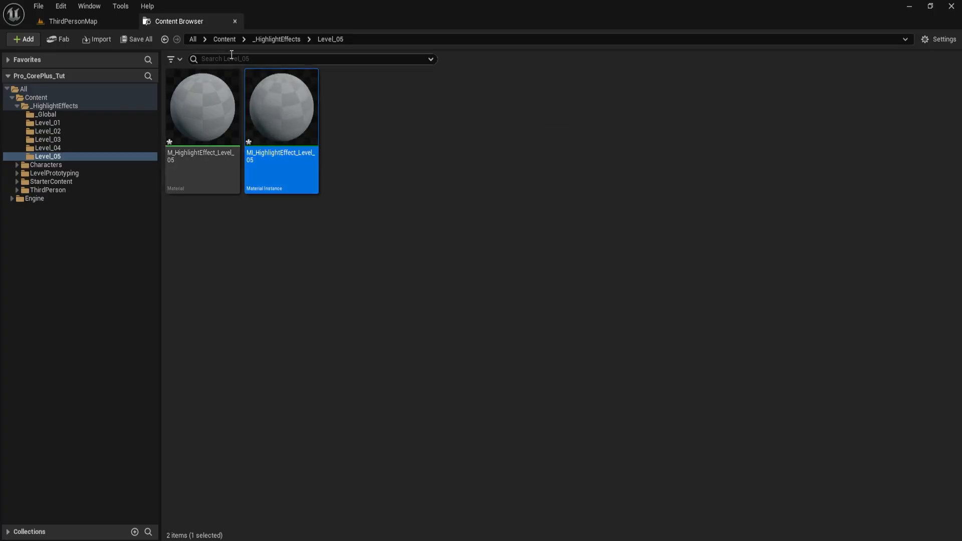
left_click(72, 17)
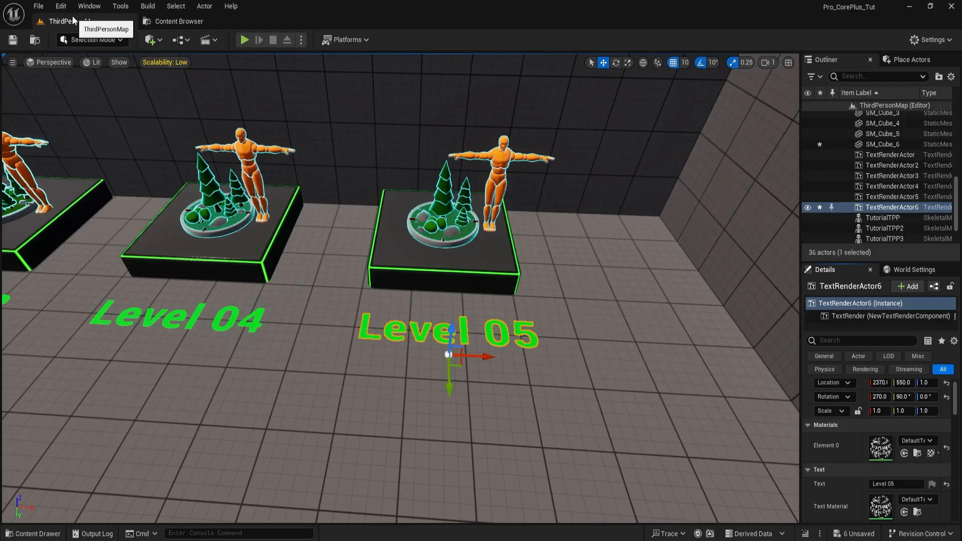
- Assign MI_HighlightEffect_Level_05 as the overlay material of both the tree icon and the mannequin on the Level 05 display
left_click(447, 192)
left_click(873, 339)
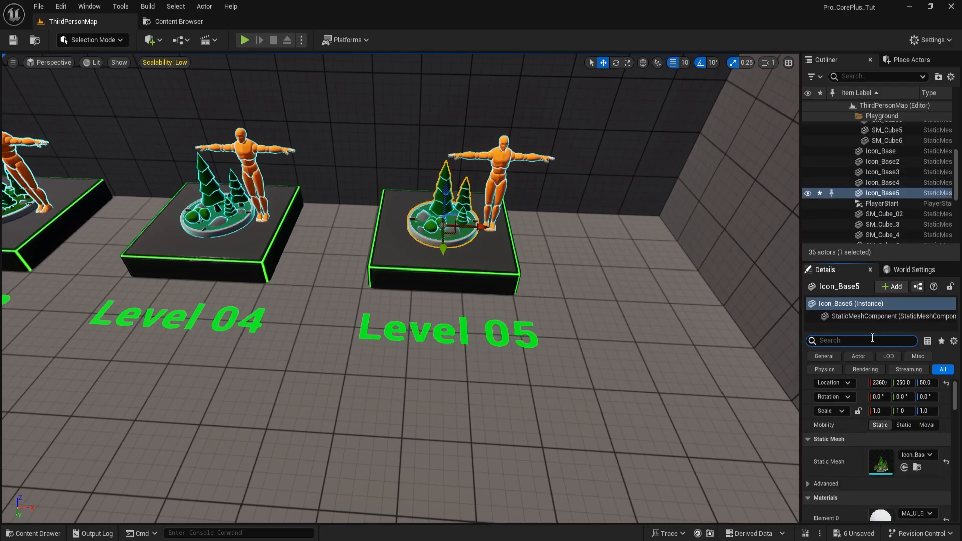
type("overlay")
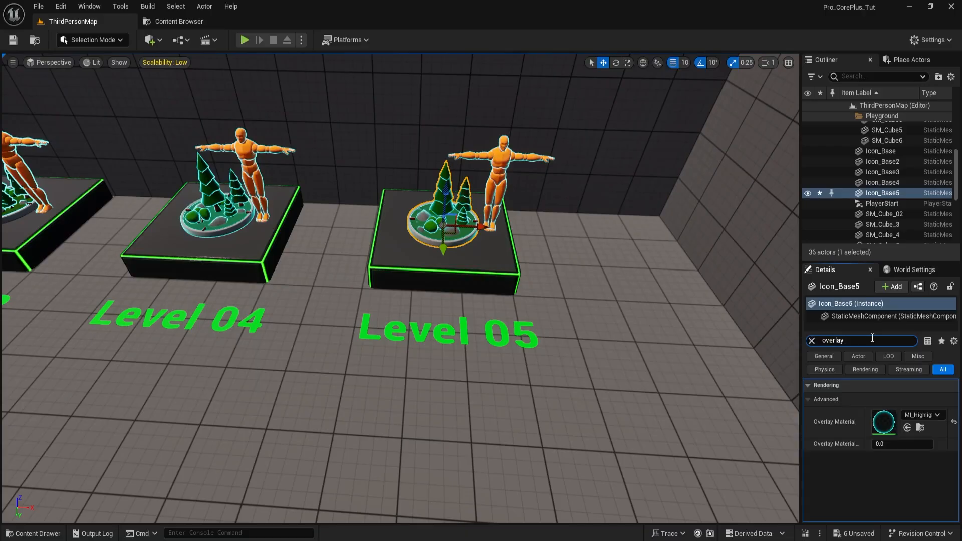
left_click(907, 428)
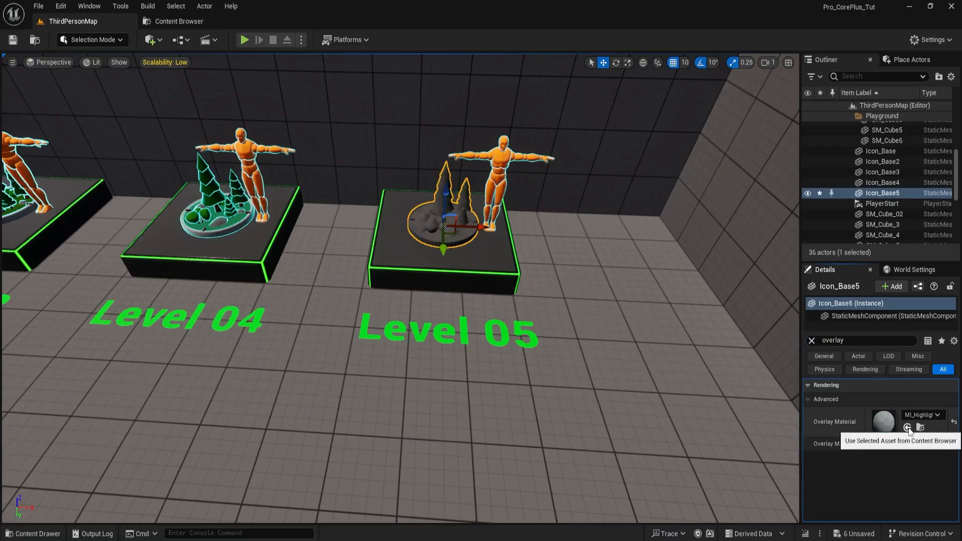
left_click(501, 178)
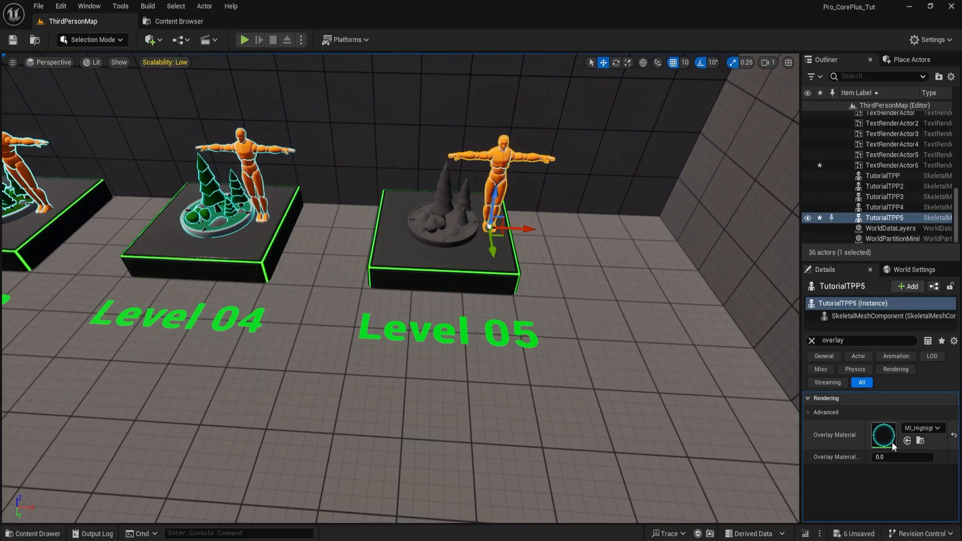
left_click(906, 441)
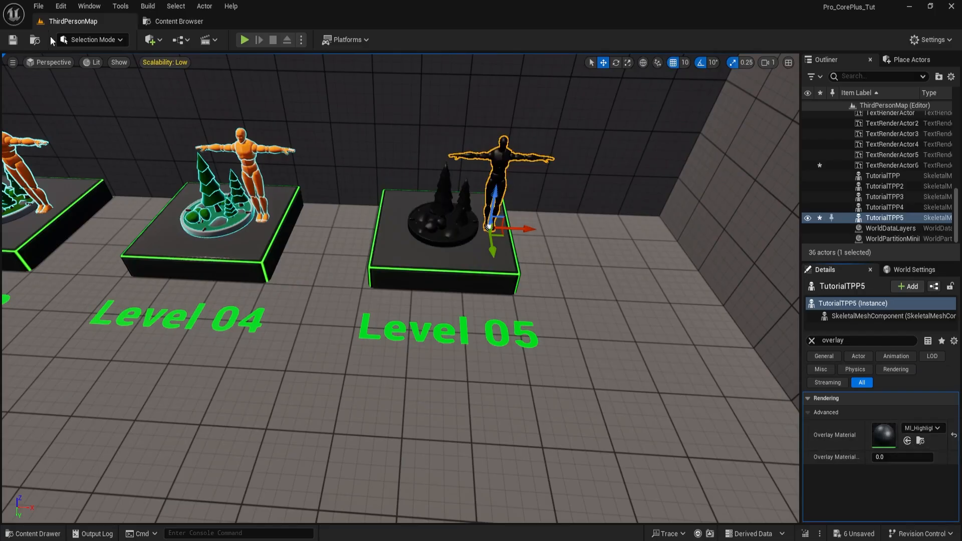
- Save all modified assets and level actors from the Content Browser
left_click(186, 21)
left_click(135, 39)
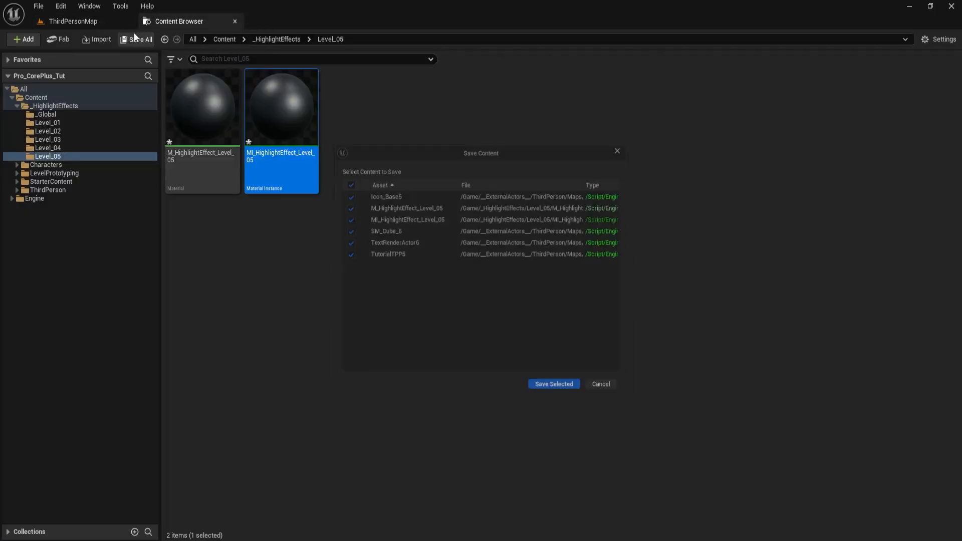
left_click(568, 395)
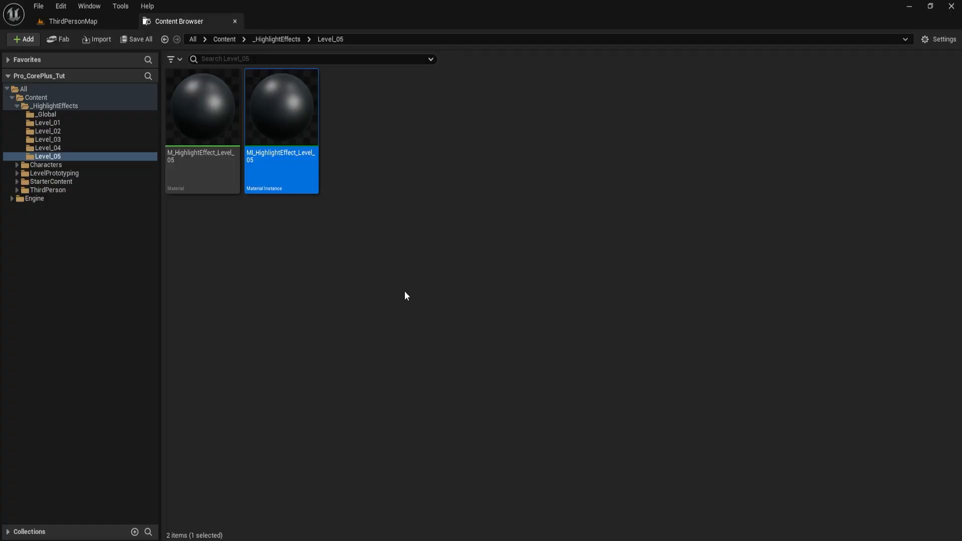
- Open M_HighlightEffect_Level_05 and set it to Additive blend mode, Unlit shading model and Two Sided
double_click(204, 115)
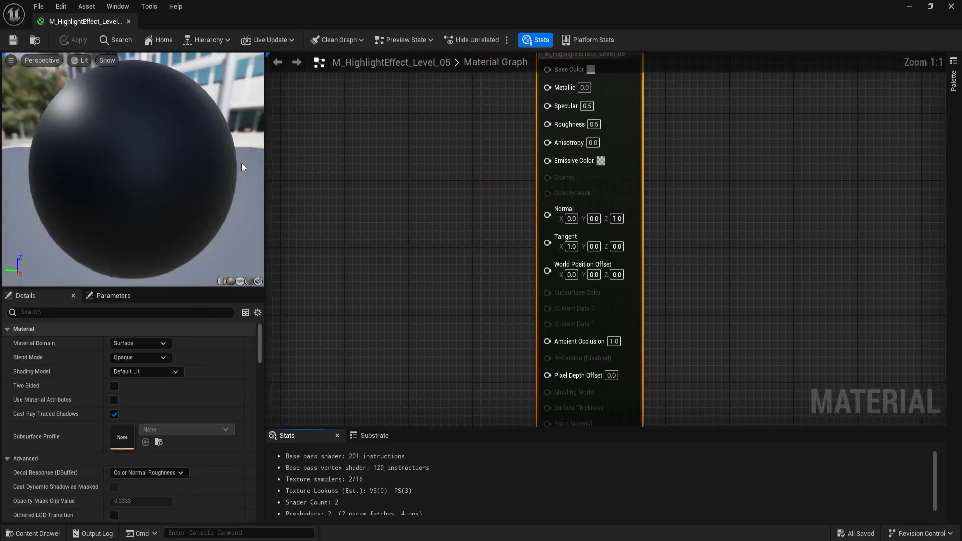
scroll(452, 270, "down", 2)
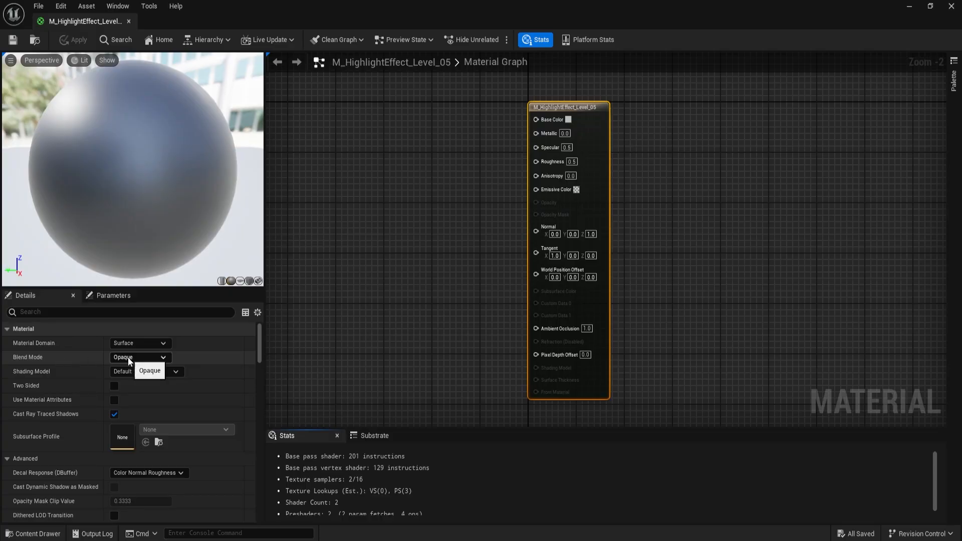
left_click(129, 357)
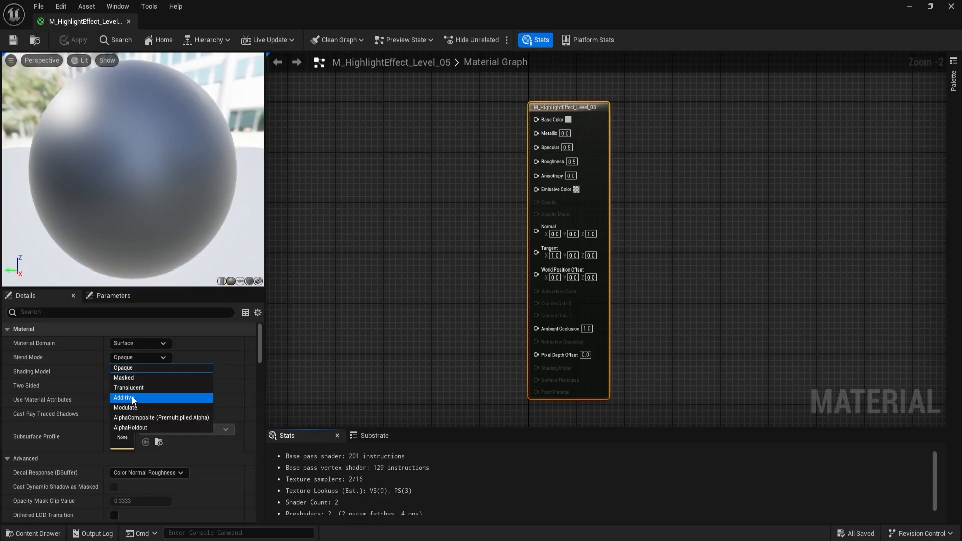
left_click(131, 397)
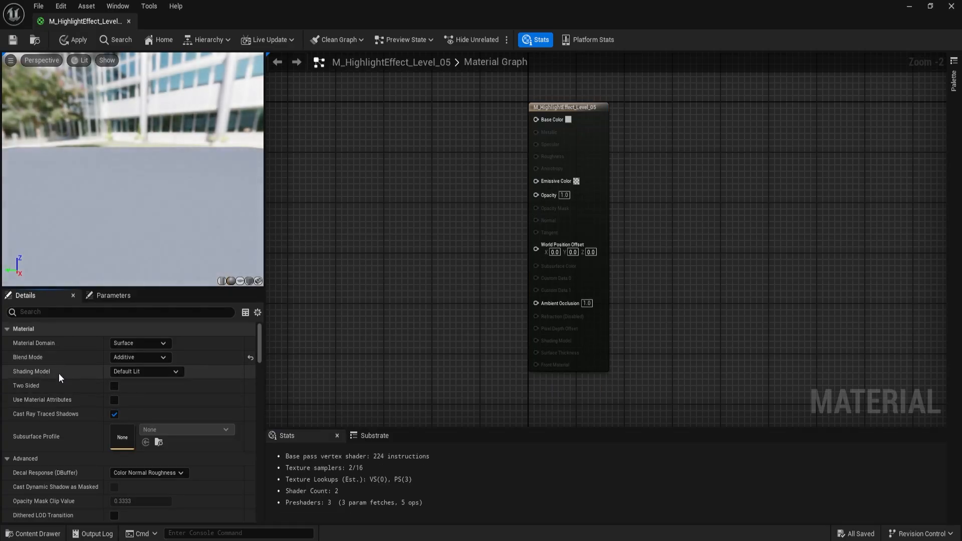
left_click(122, 372)
left_click(127, 386)
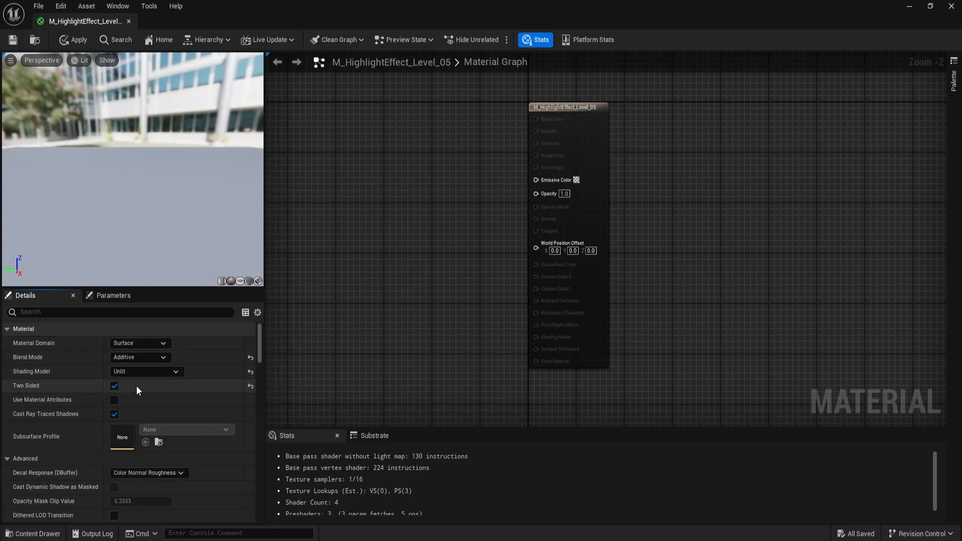
- Add a Constant3Vector node ahead of the material output and convert it to a parameter named Color
right_click_drag(431, 170, 559, 203)
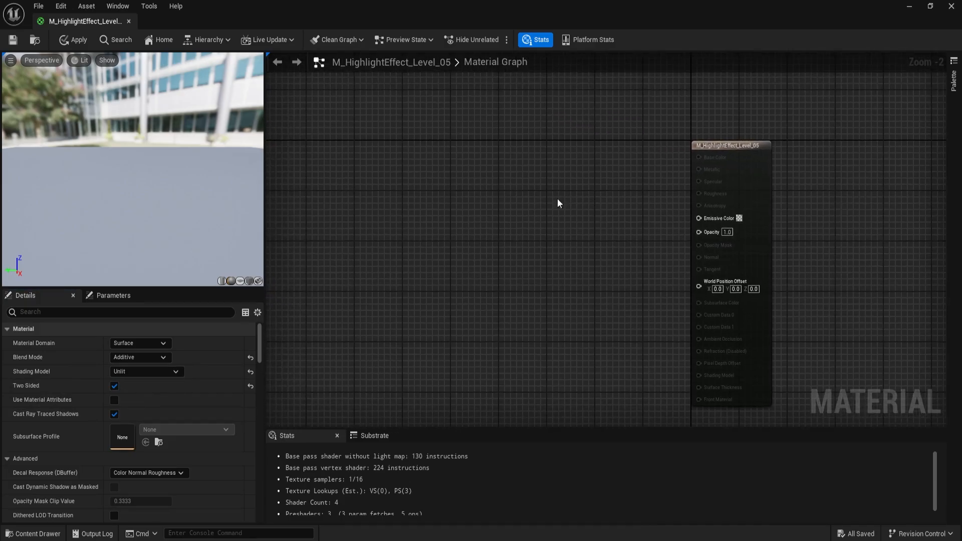
left_click(477, 166)
scroll(476, 167, "up", 2)
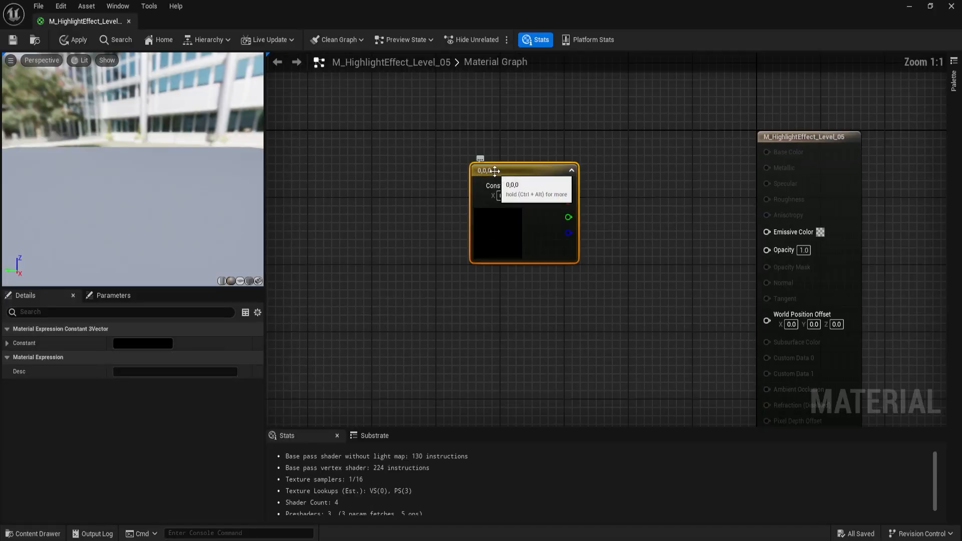
right_click(495, 172)
left_click(519, 205)
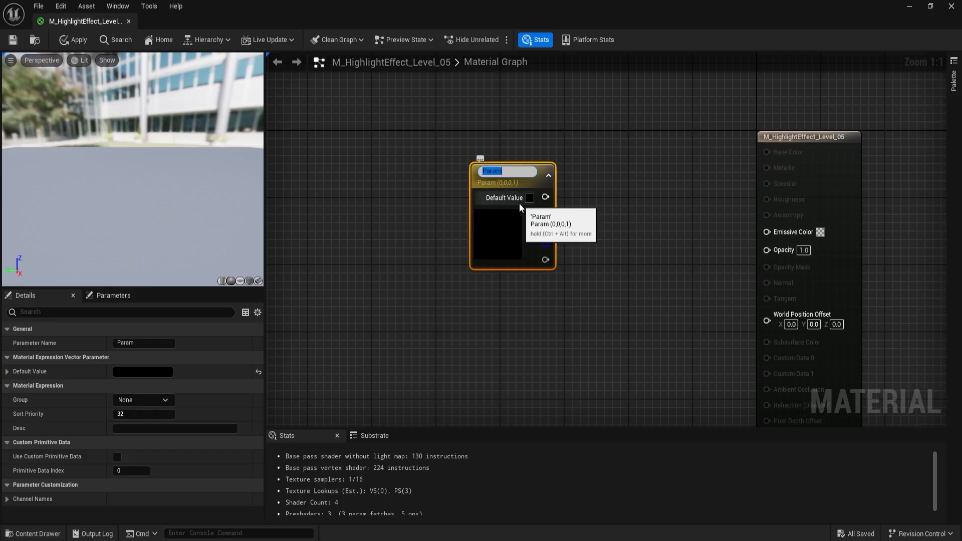
type("Color")
key("Return")
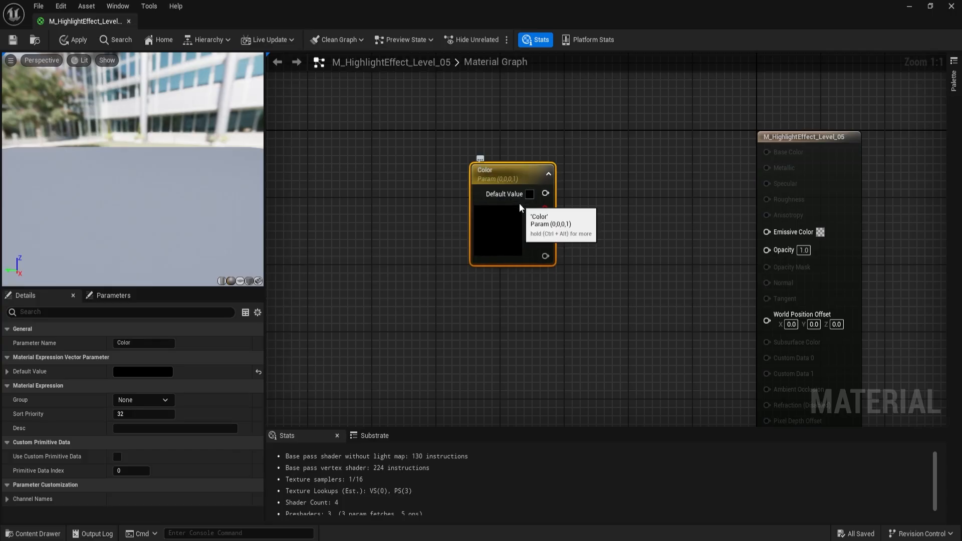
- Set the Color parameter's default value to R 0.3, G 0.7, B 1
double_click(504, 226)
left_click_drag(633, 238, 607, 173)
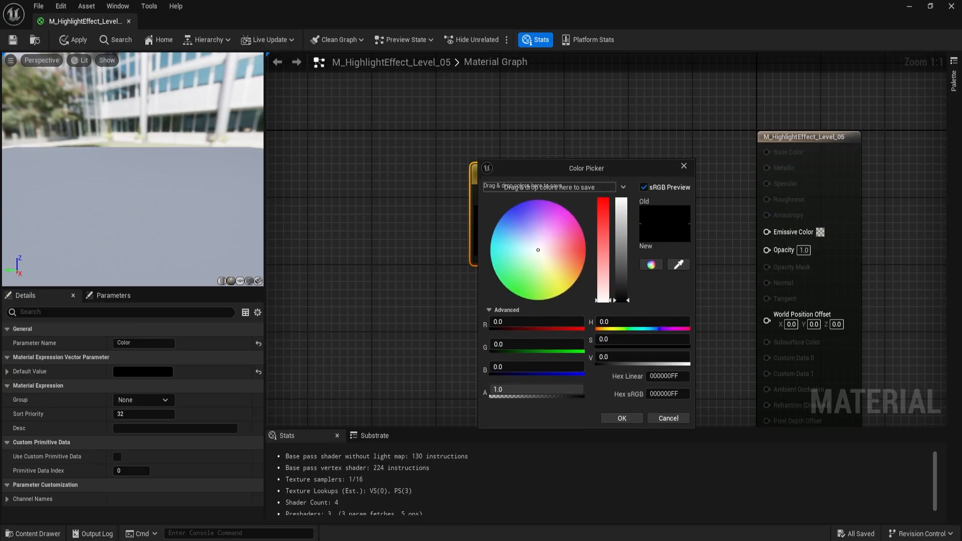
left_click(518, 323)
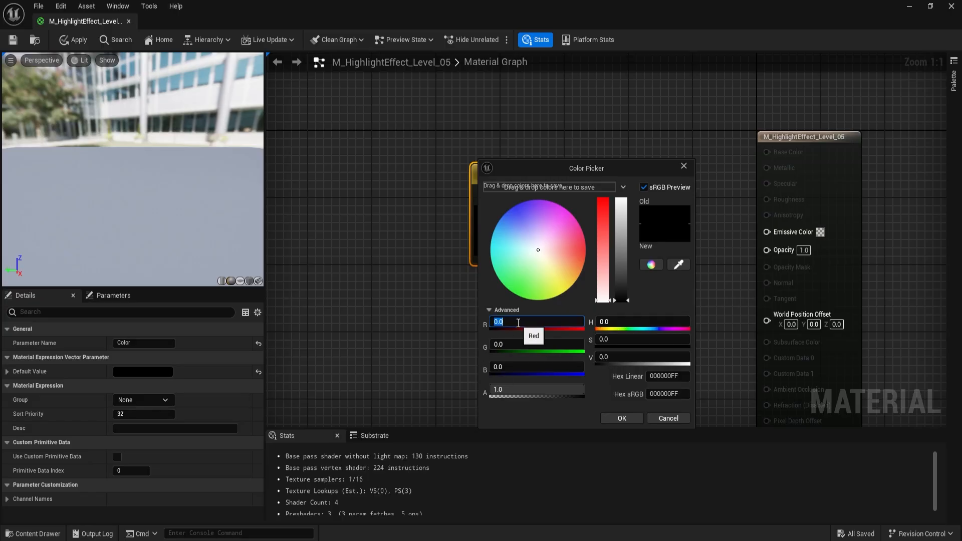
type("0.3")
key("Tab")
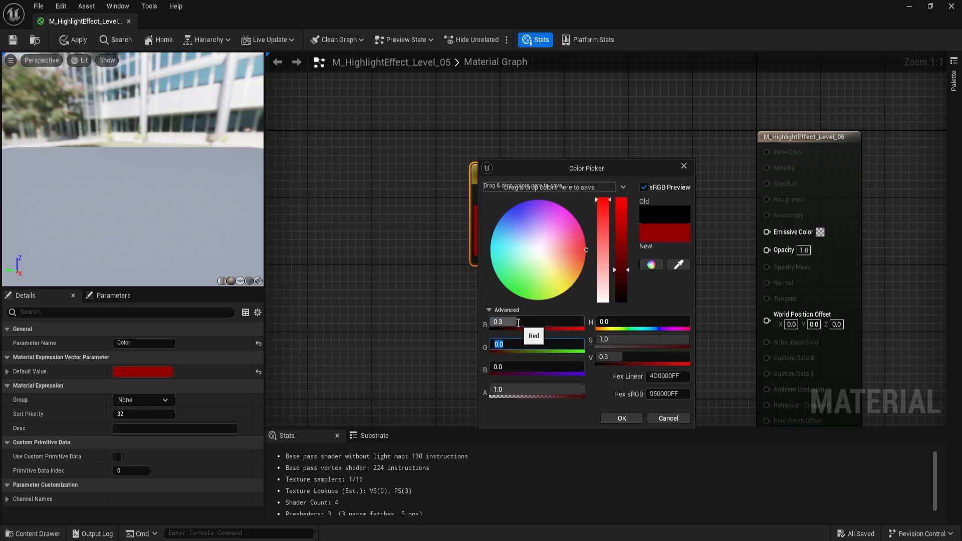
type("0")
key("Tab")
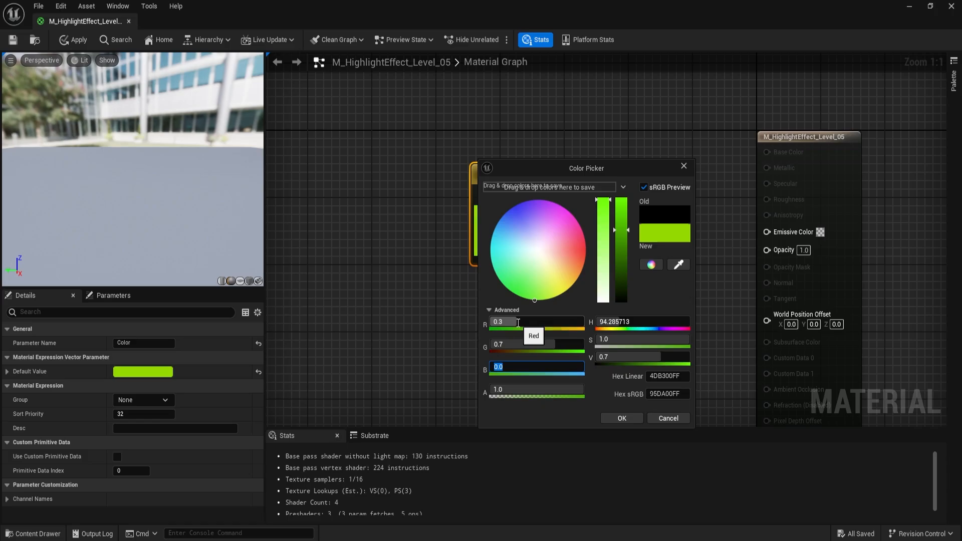
type("1")
key("Return")
left_click(369, 306)
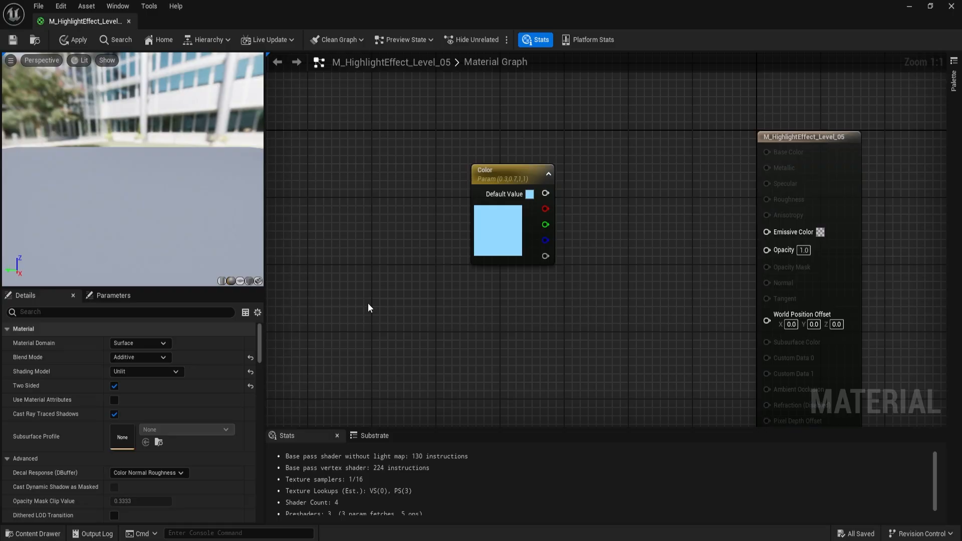
- Add a Texture Sample node using the T_Perlin_Noise_M texture and save the material
right_click(371, 259)
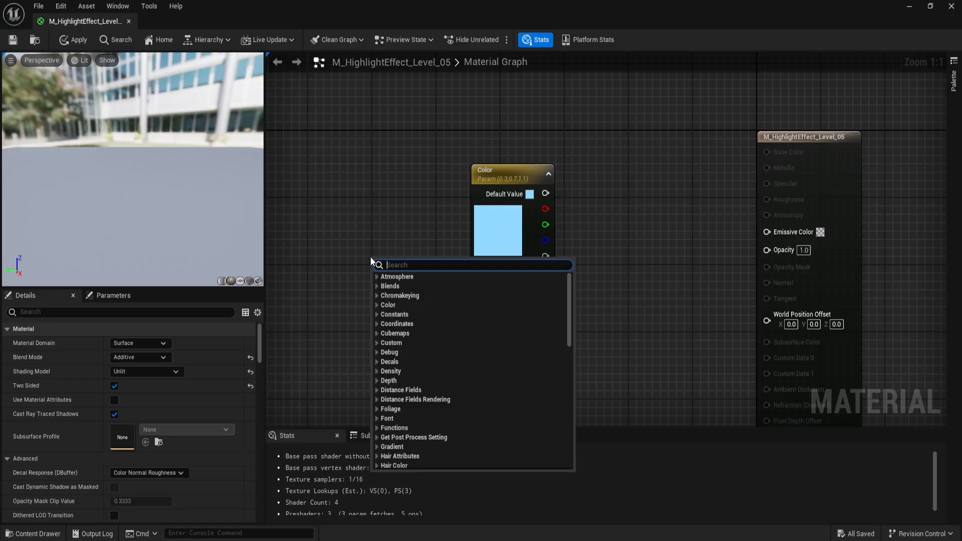
type("texture s")
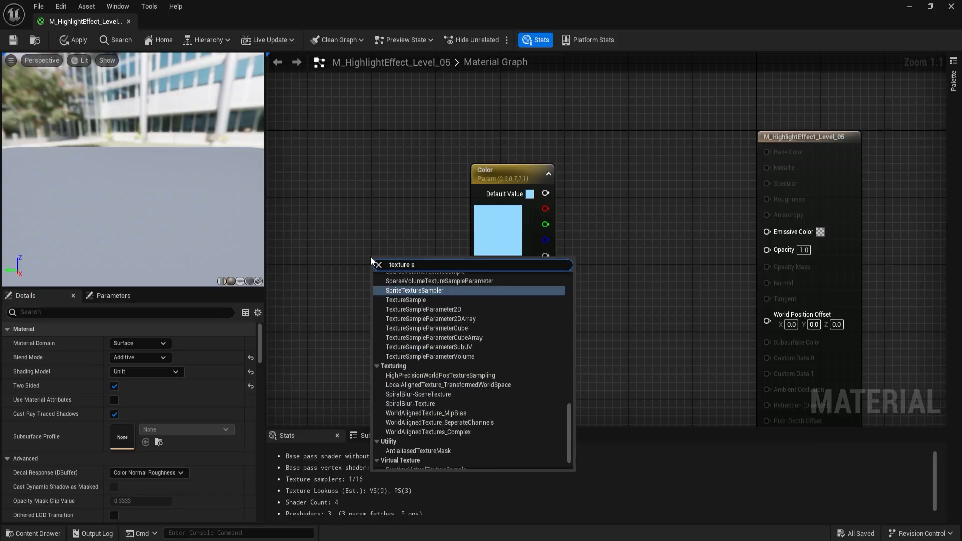
left_click(421, 300)
left_click_drag(421, 301, 358, 276)
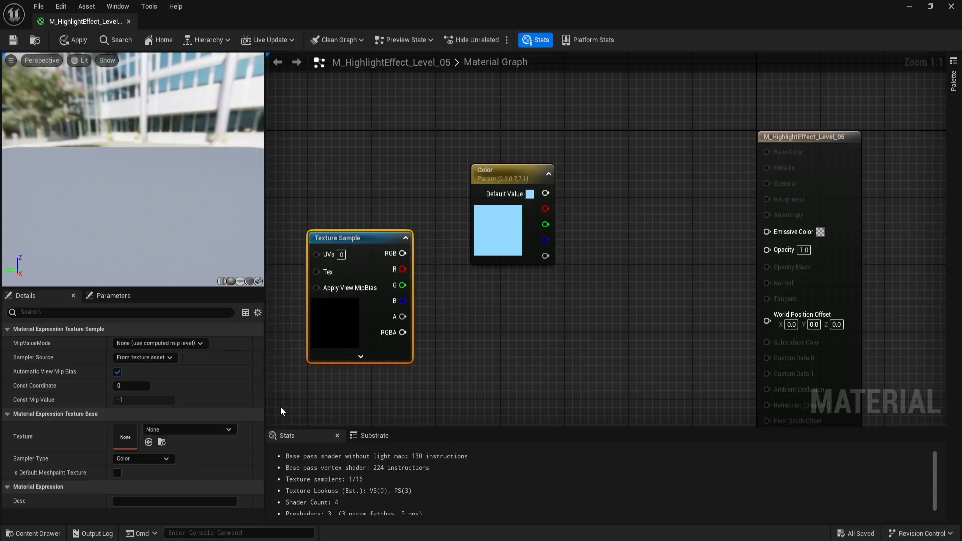
left_click(209, 431)
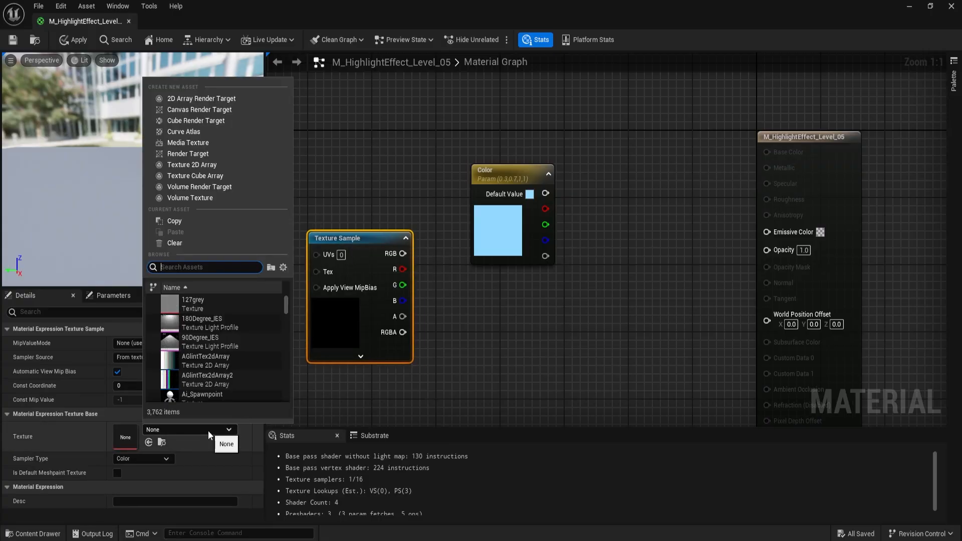
type("perli")
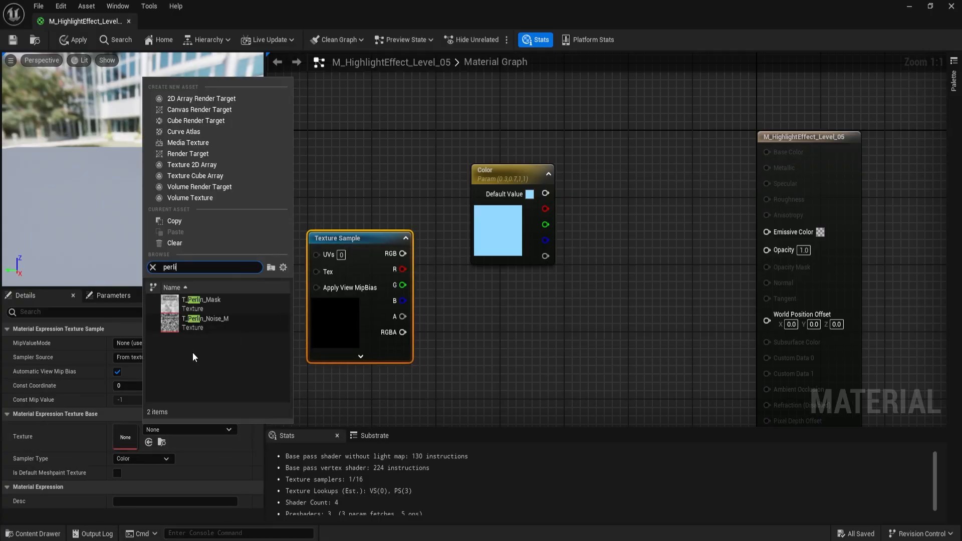
left_click(221, 325)
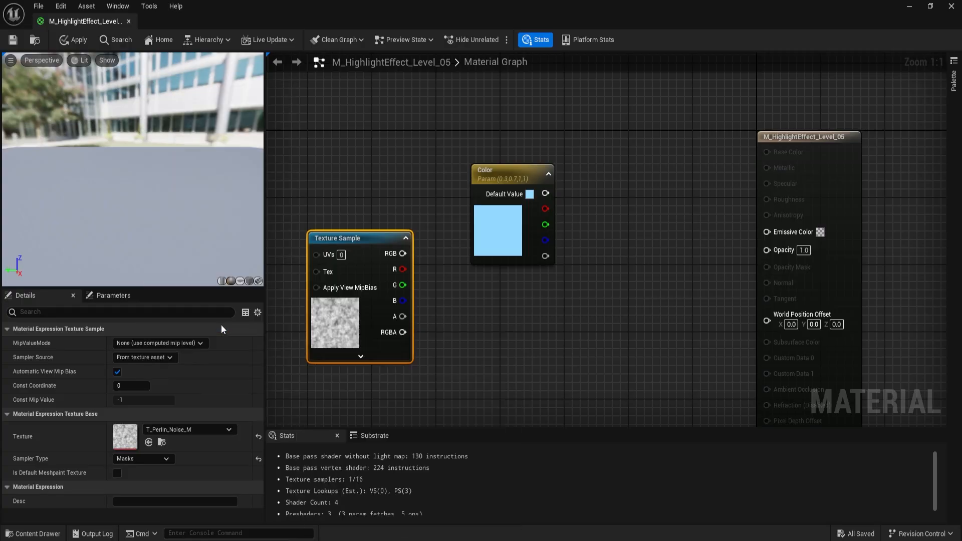
left_click(13, 40)
- Place the Texture Sample below Color and multiply the Color output by the texture's RGB in a new Multiply node
right_click_drag(524, 341, 445, 299)
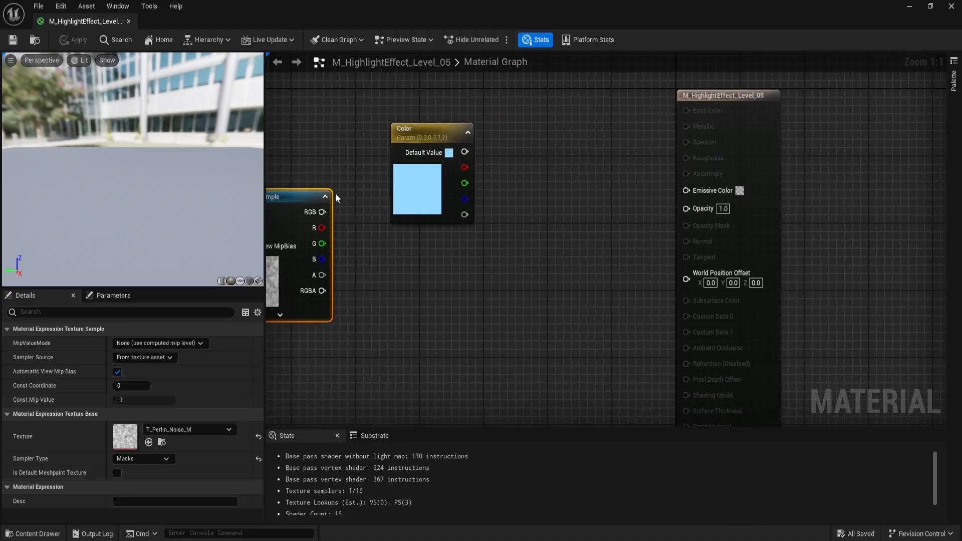
left_click_drag(284, 200, 424, 249)
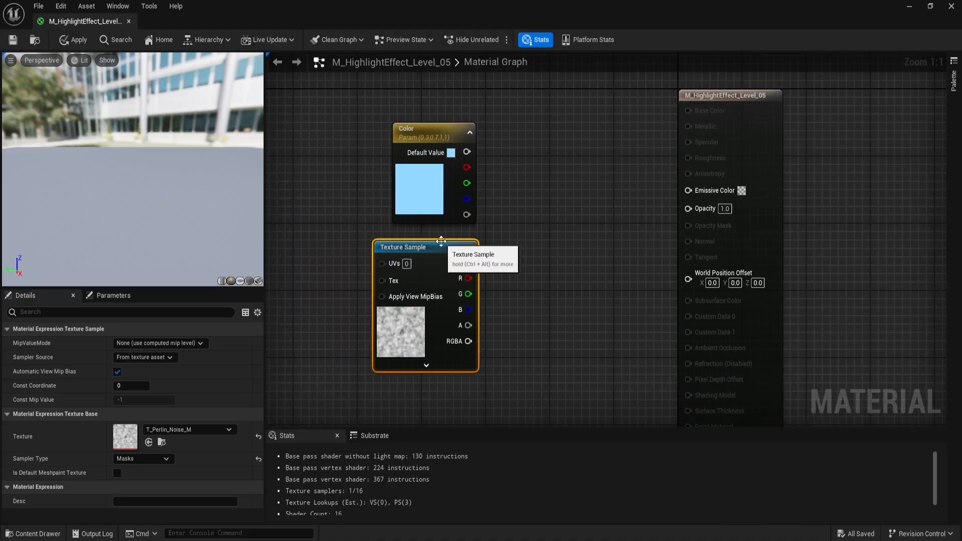
right_click_drag(592, 206, 526, 221)
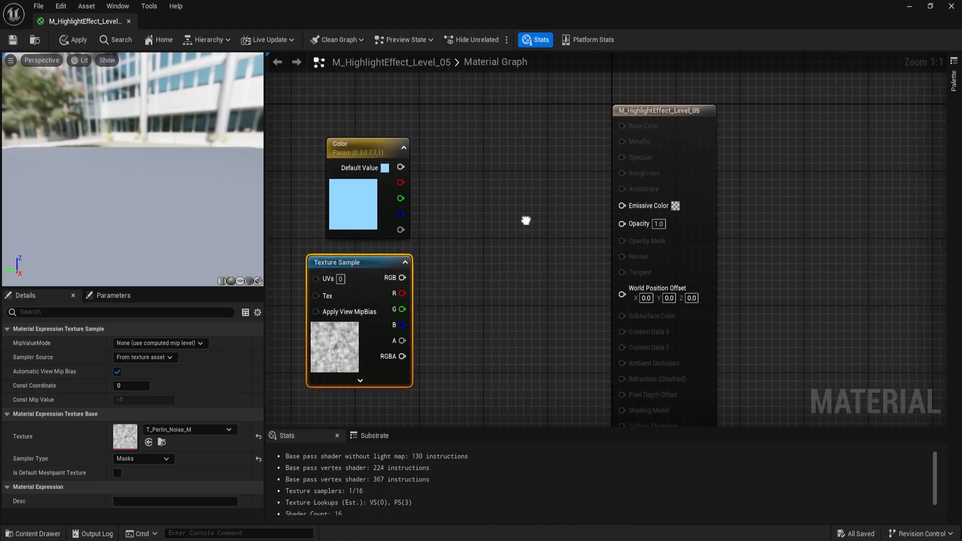
left_click(469, 170)
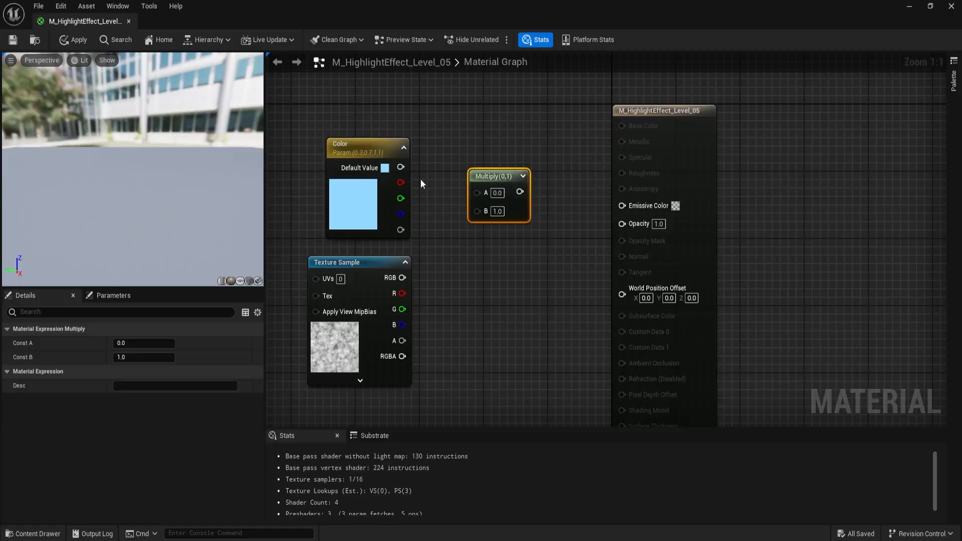
left_click_drag(401, 167, 482, 191)
left_click_drag(403, 278, 480, 208)
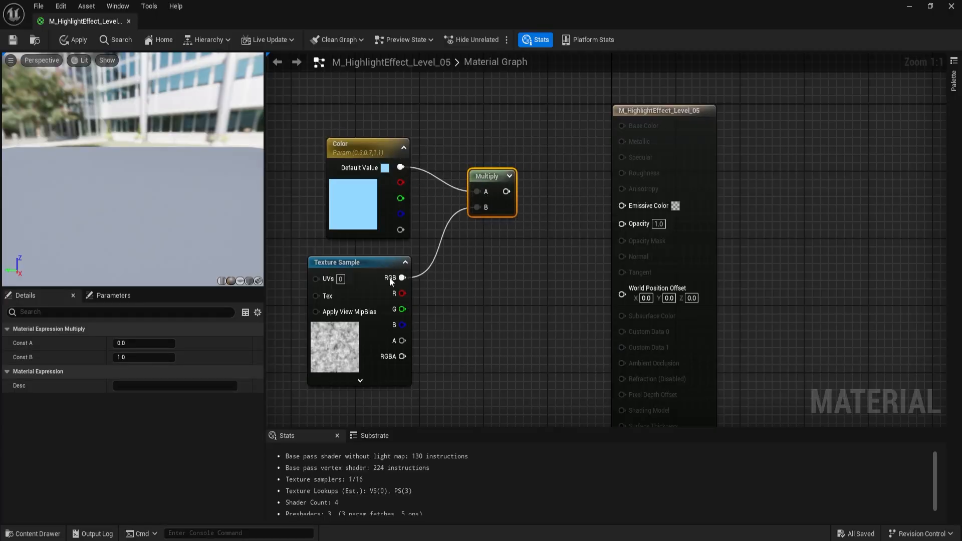
- Convert the Texture Sample node to a parameter named Noise
right_click(354, 263)
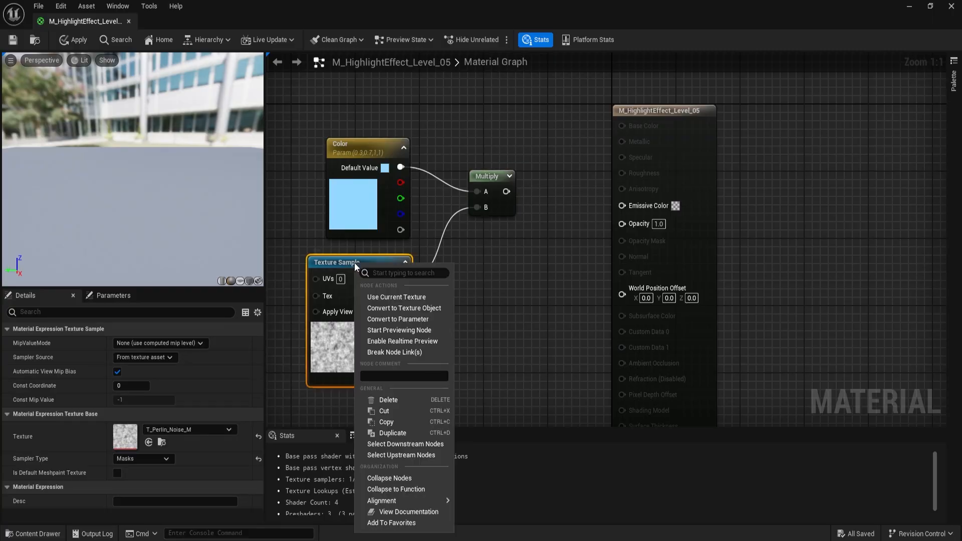
left_click(389, 318)
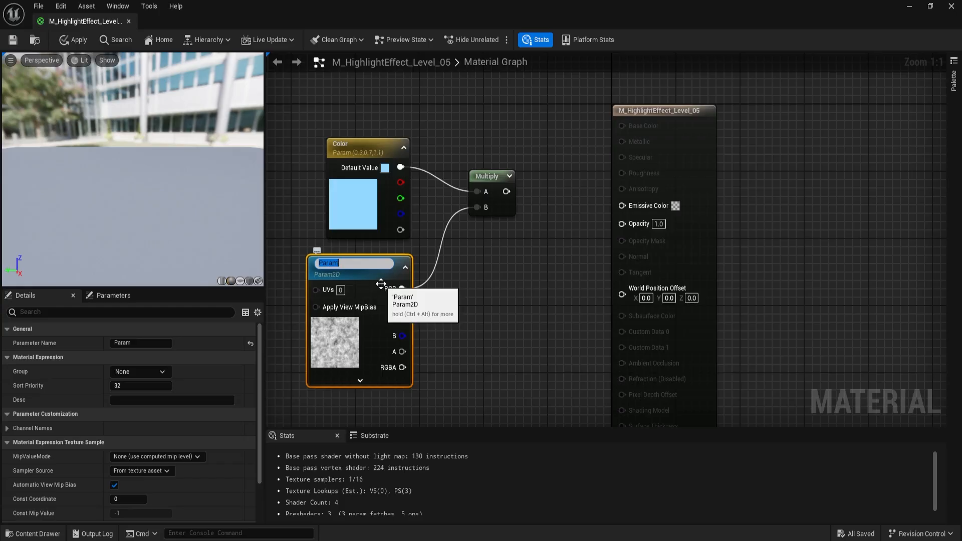
type("Texture")
key("ctrl+a")
type("Noise")
key("Return")
left_click(464, 289)
right_click_drag(464, 289, 615, 250)
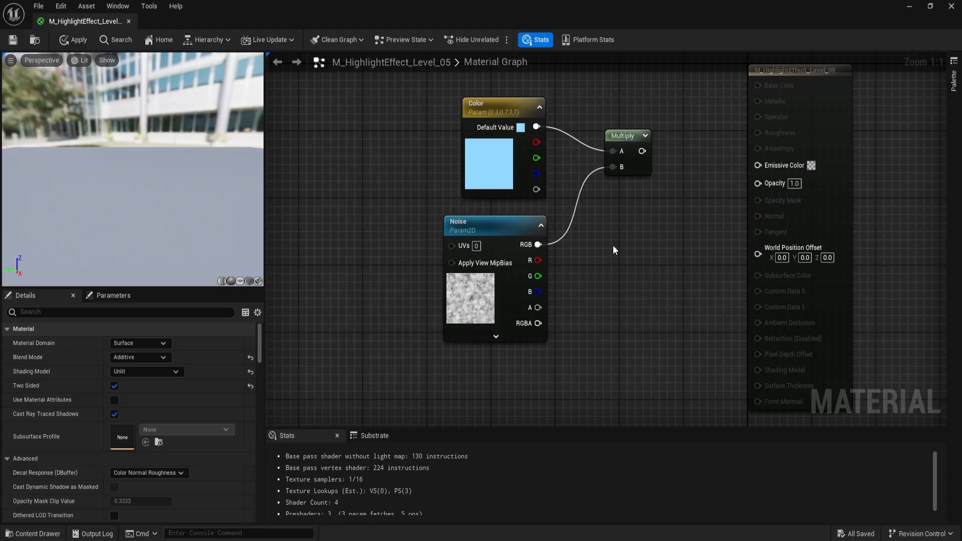
- Disconnect the Noise texture node from Multiply and move it well away from the Color node to free up space
left_click_drag(350, 215, 551, 344)
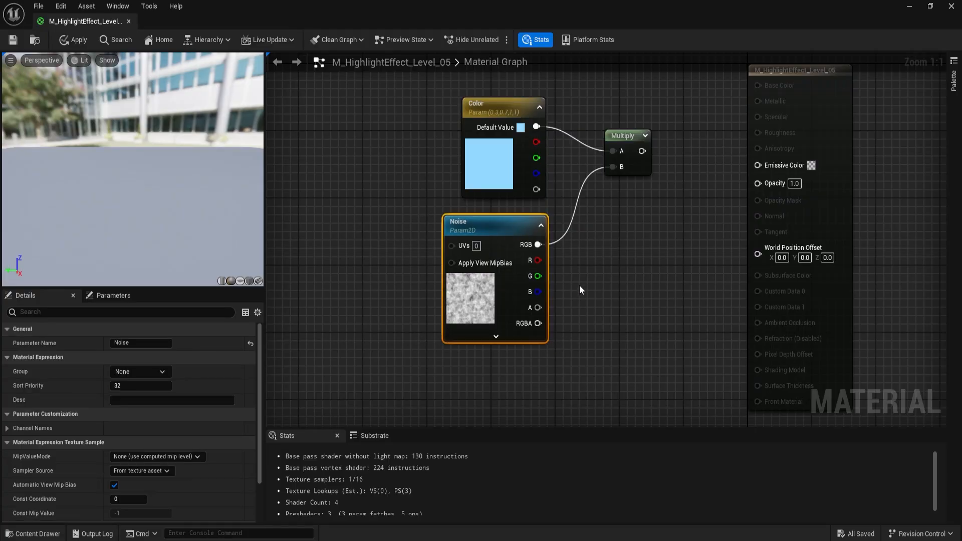
left_click(564, 236, "alt")
left_click_drag(528, 227, 344, 226)
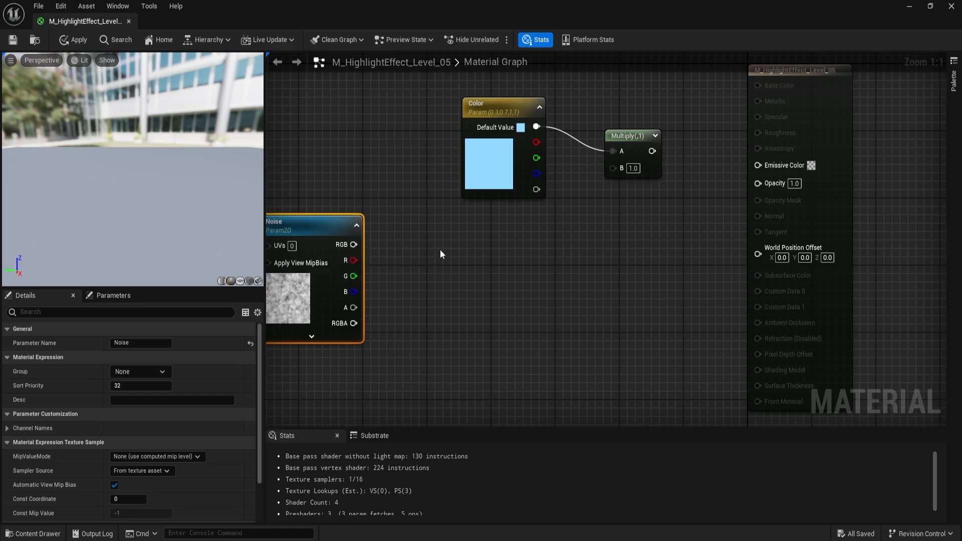
right_click_drag(440, 250, 668, 255)
- Add a named reroute declaration called Texture from Noise's RGB output and straighten the connection between the two nodes
left_click_drag(538, 228, 468, 181)
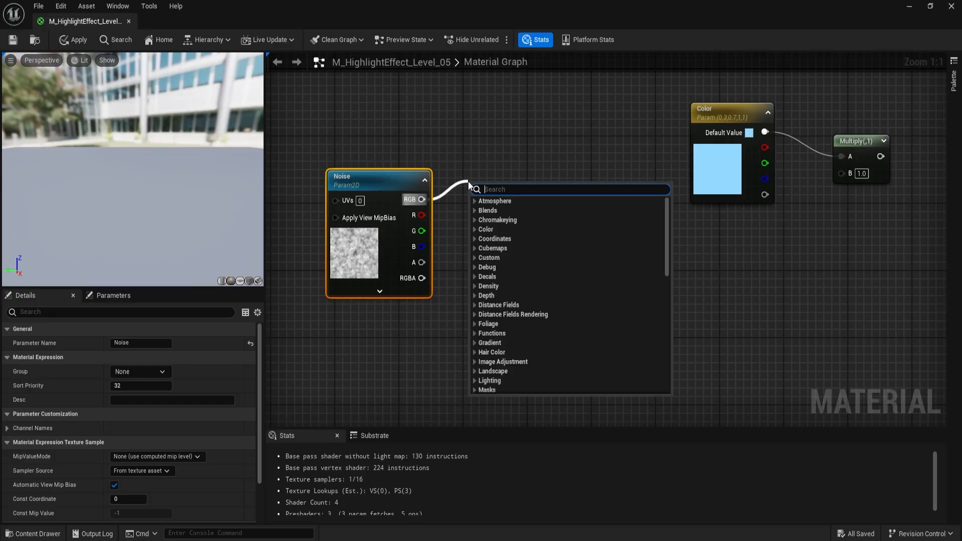
type("add nam")
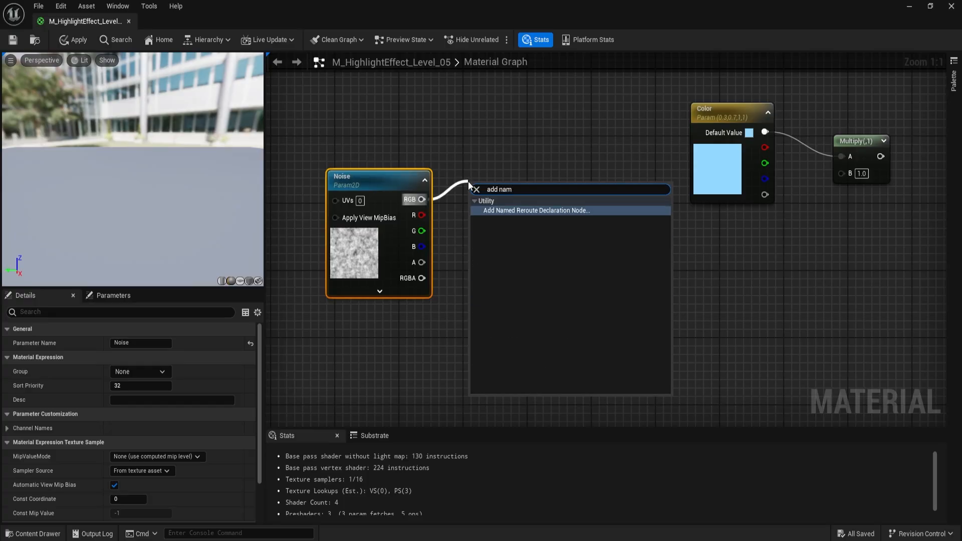
left_click(498, 210)
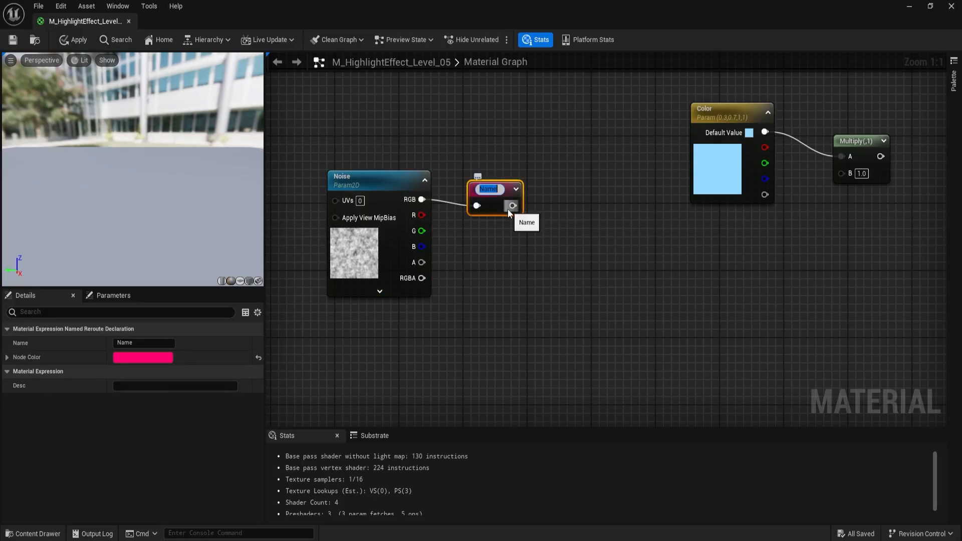
type("Texture")
key("Return")
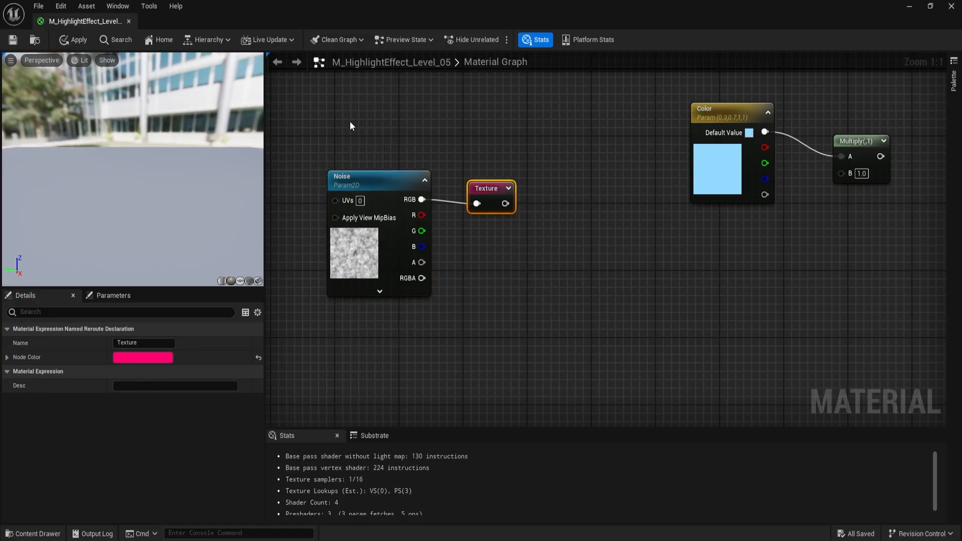
left_click_drag(350, 124, 482, 220)
key("q")
left_click_drag(369, 183, 312, 140)
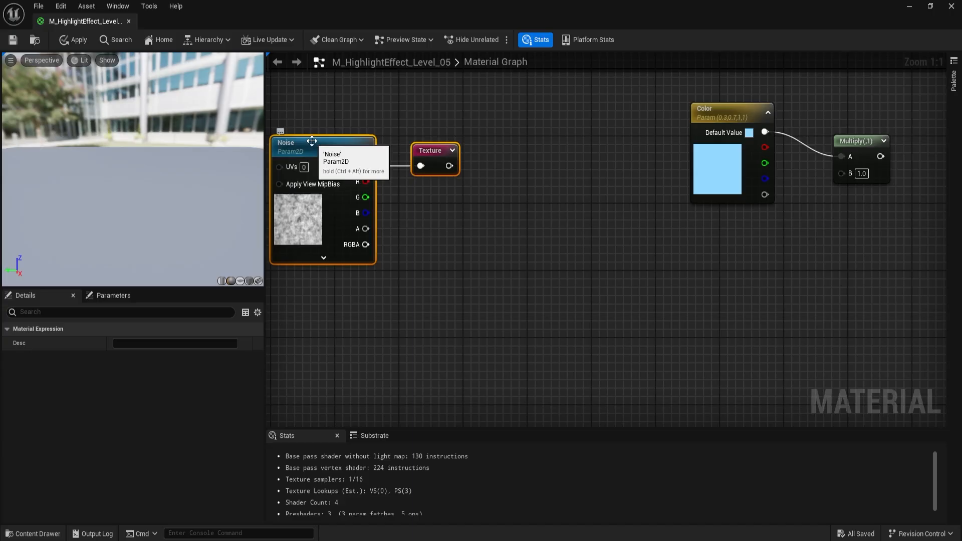
- Enclose the Noise and Texture reroute nodes in a comment box titled "Noise Texture"
right_click_drag(319, 114, 431, 118)
left_click(329, 104)
left_click_drag(329, 106, 663, 309)
key("c")
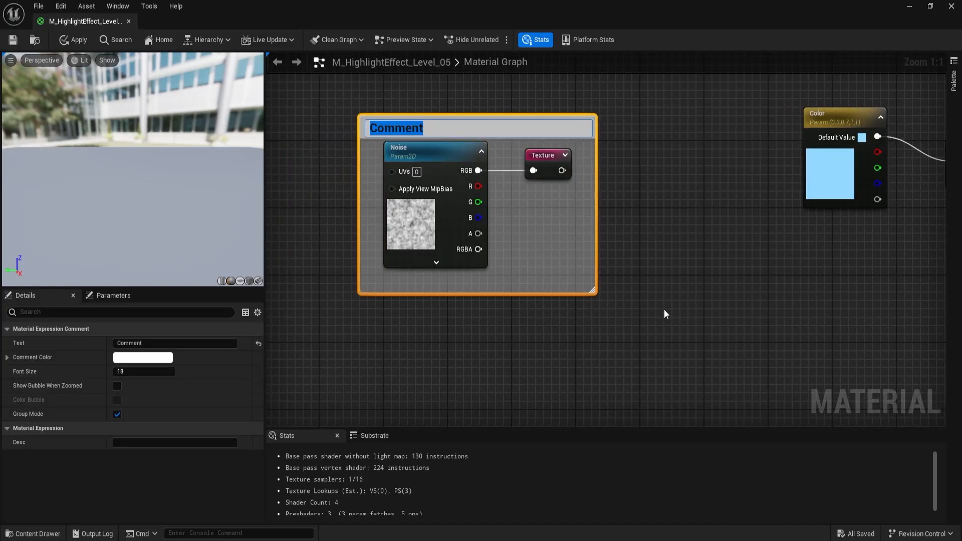
type("Noise Texture")
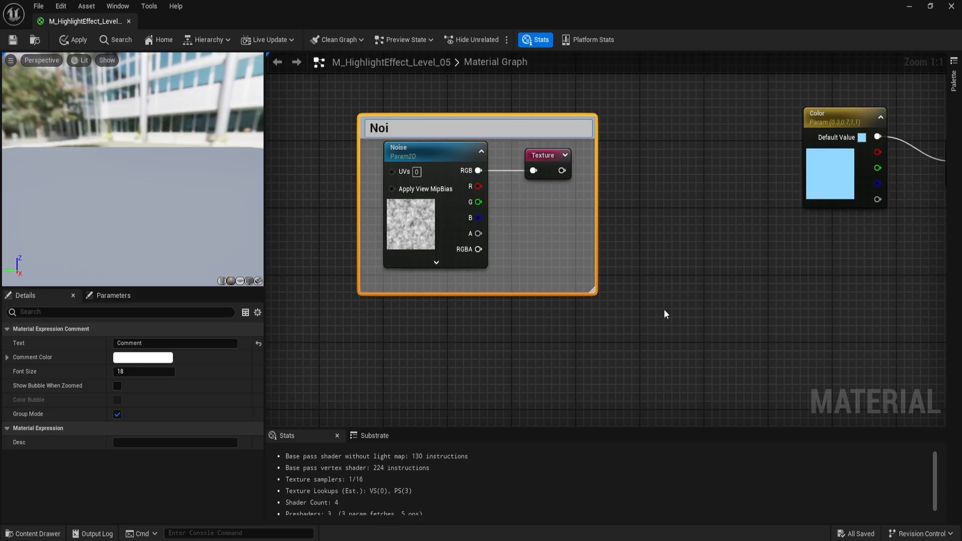
key("Return")
left_click(812, 273)
- Place a Texture named reroute node below Color and connect it to the Multiply node's B input
right_click_drag(811, 273, 544, 293)
right_click(581, 260)
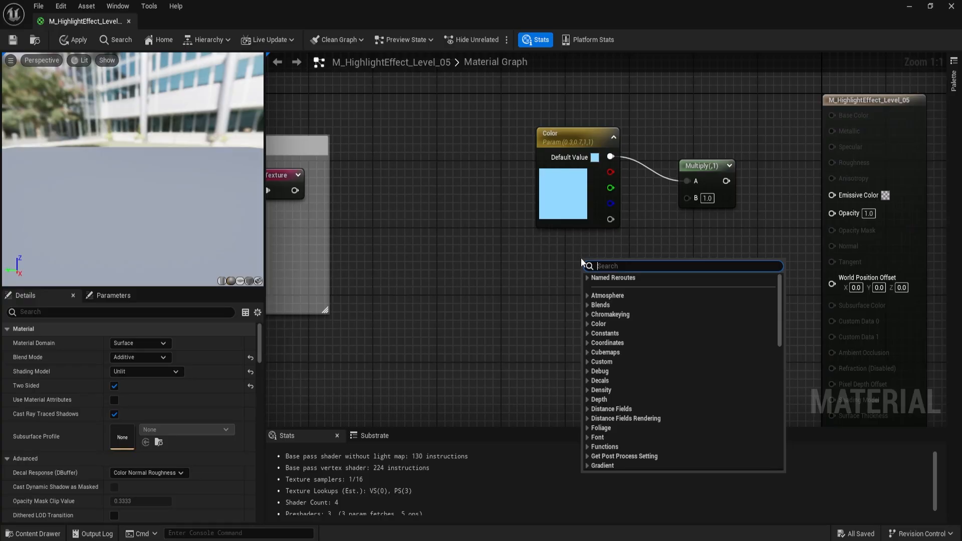
type("t")
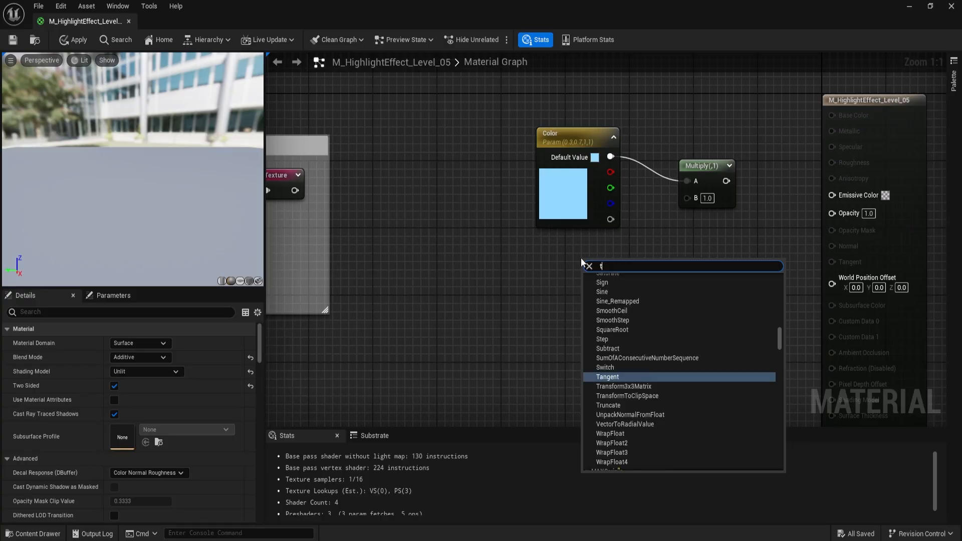
type("exture")
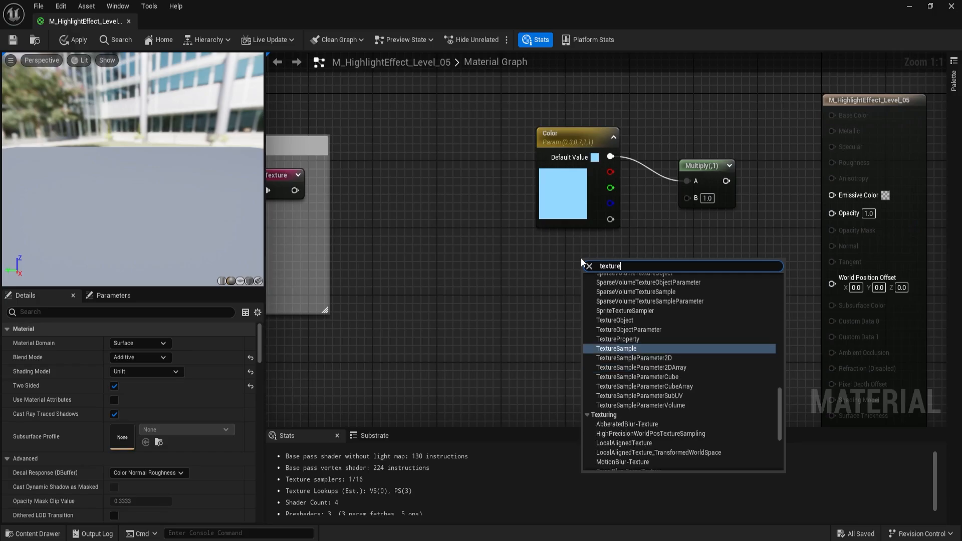
scroll(651, 342, "up", 10)
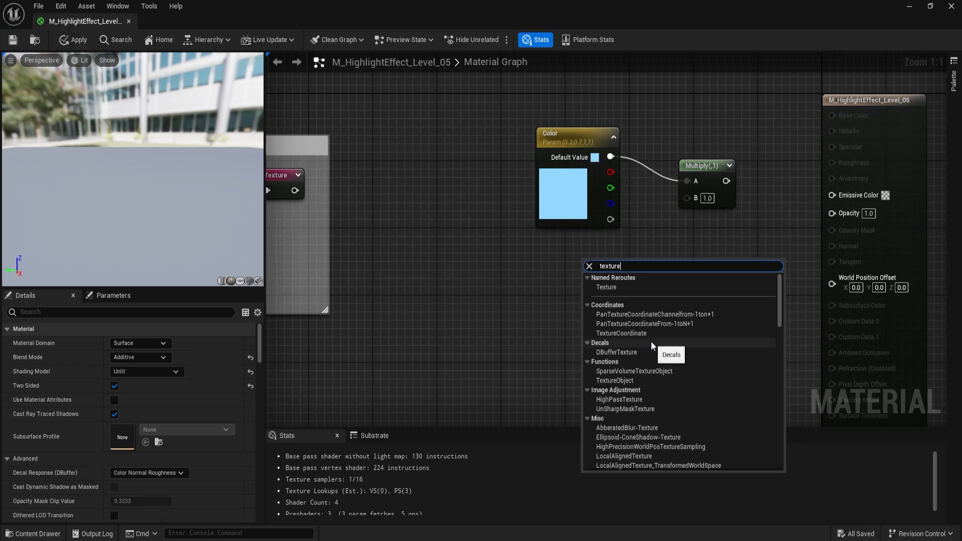
left_click(627, 286)
right_click_drag(640, 254, 627, 296)
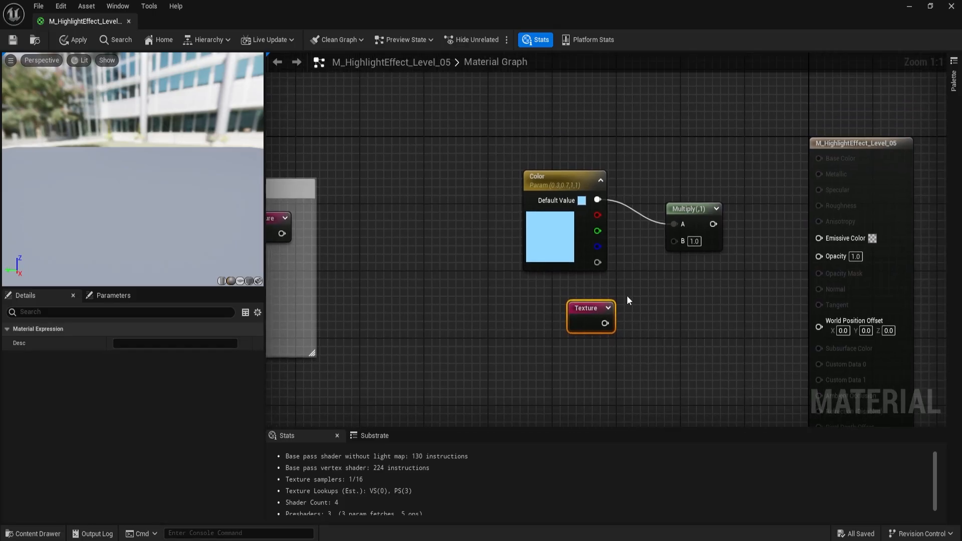
left_click_drag(607, 326, 674, 242)
left_click(736, 282)
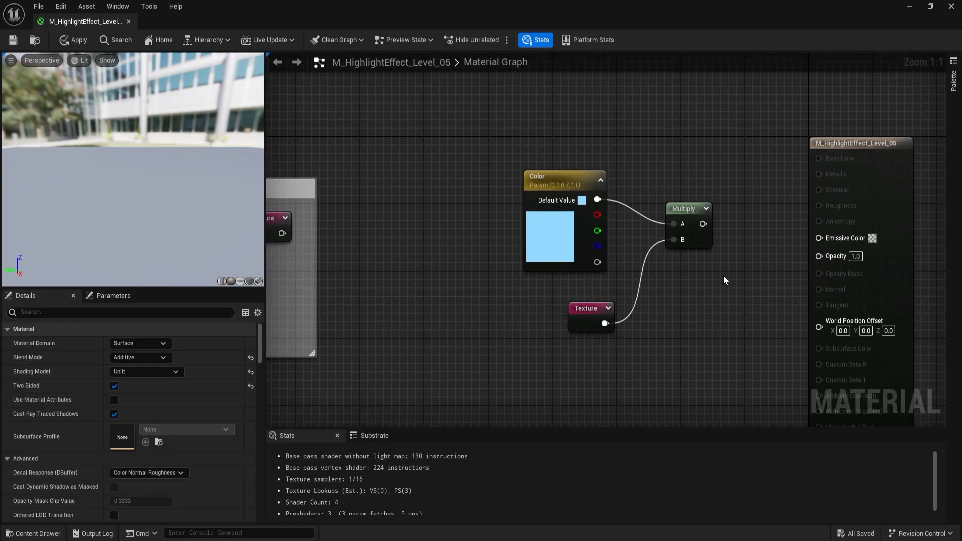
- Add a second Multiply node and feed the first Multiply's output into its A input
left_click(715, 276)
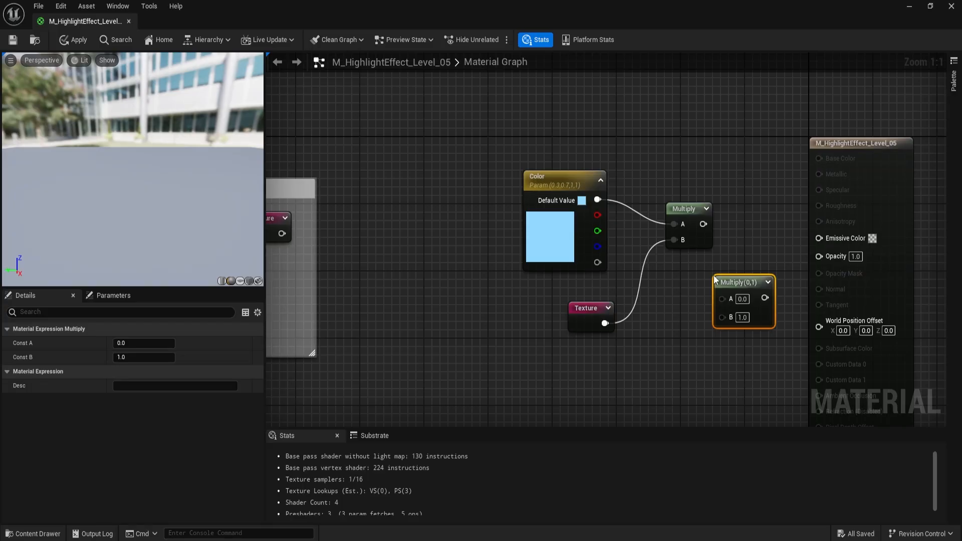
left_click_drag(703, 224, 723, 302)
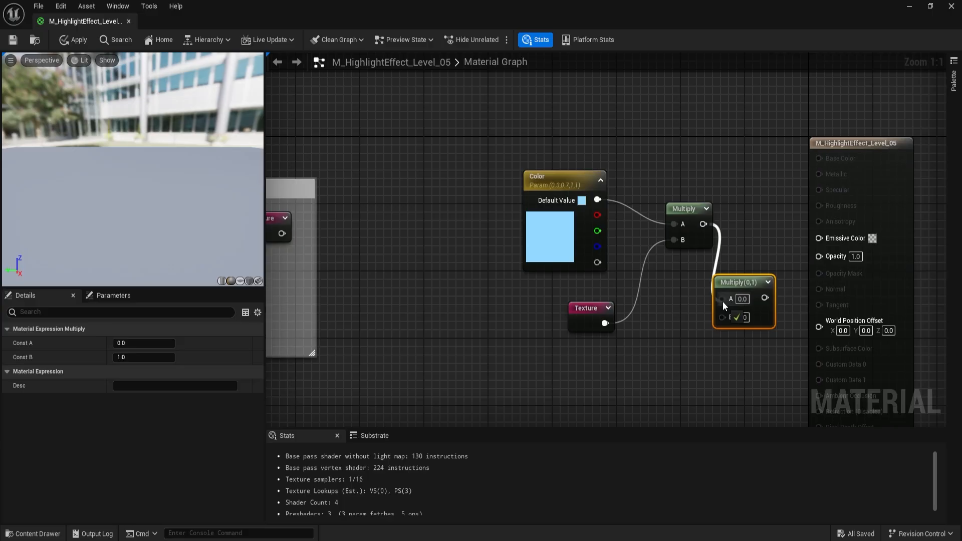
left_click(654, 333)
- Add a scalar parameter named Intensity near the Texture reroute
right_click_drag(648, 351, 649, 298)
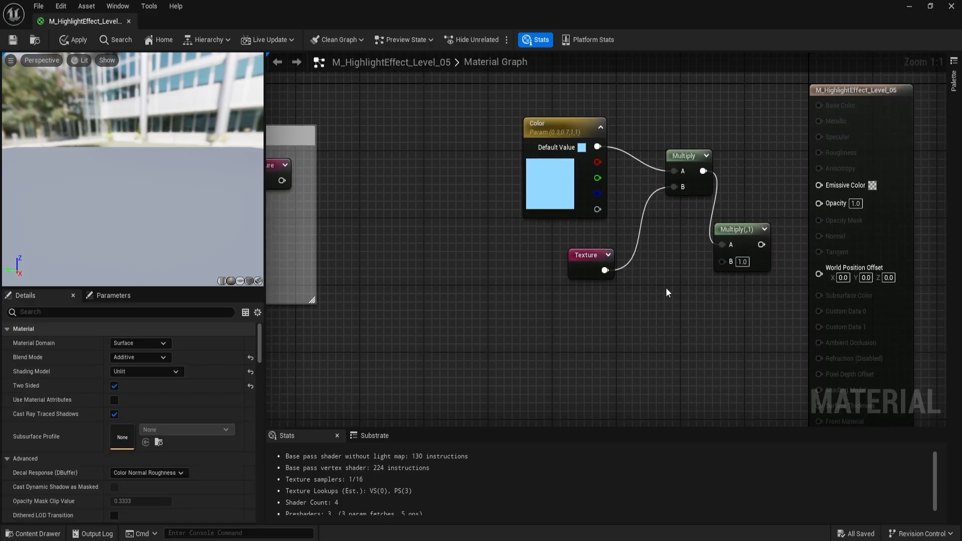
right_click(638, 290)
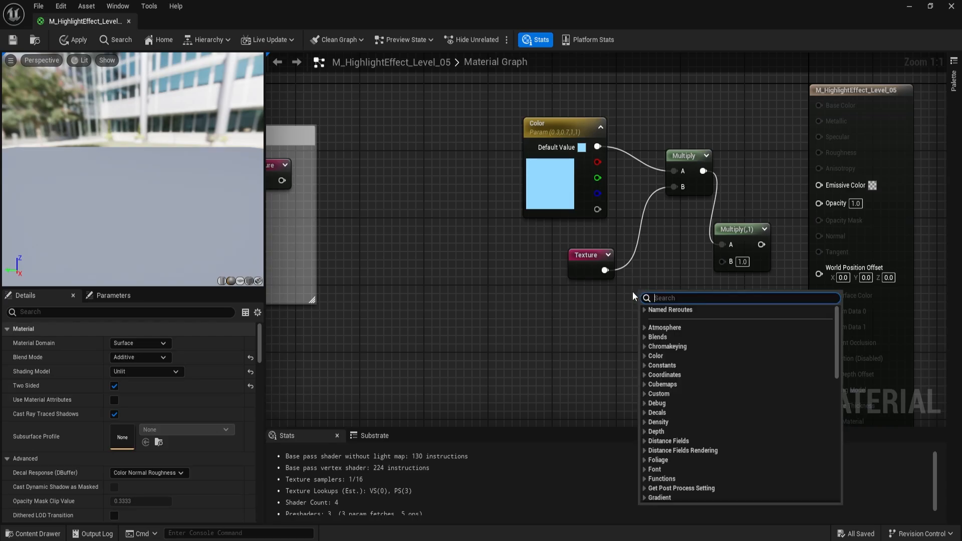
left_click(633, 290)
left_click(640, 293)
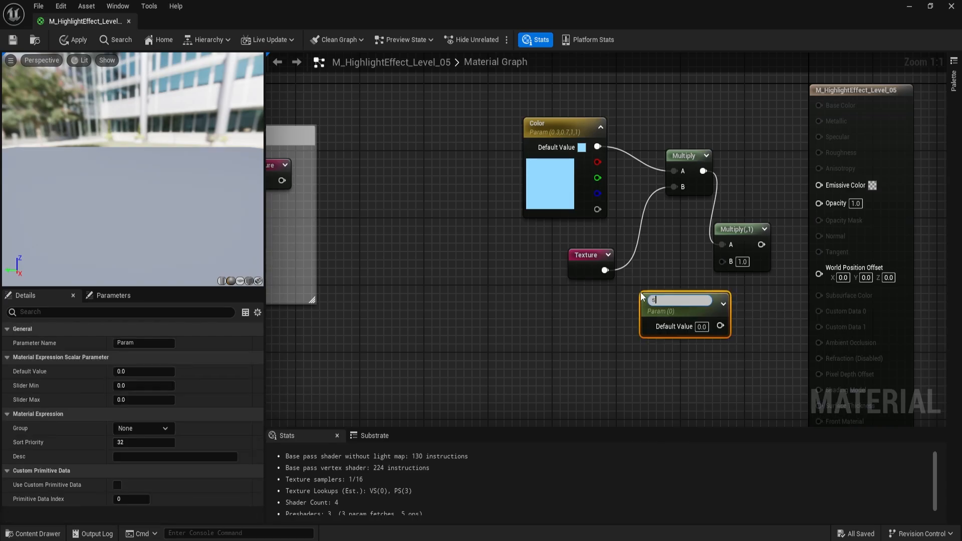
type("Intensity")
key("Return")
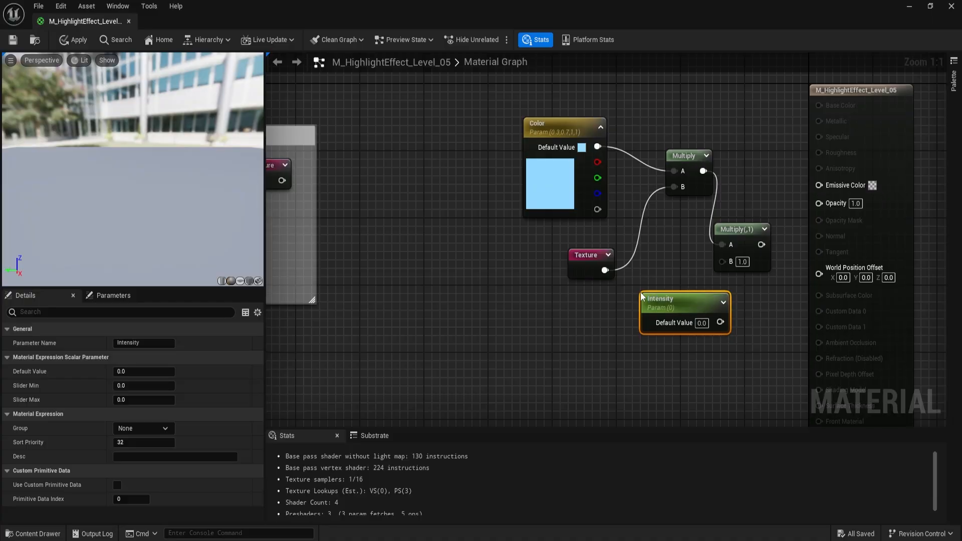
- Place Intensity under the Texture reroute, set its default value to 1, and connect it to the second Multiply's B input
left_click_drag(693, 298, 605, 300)
left_click(605, 301)
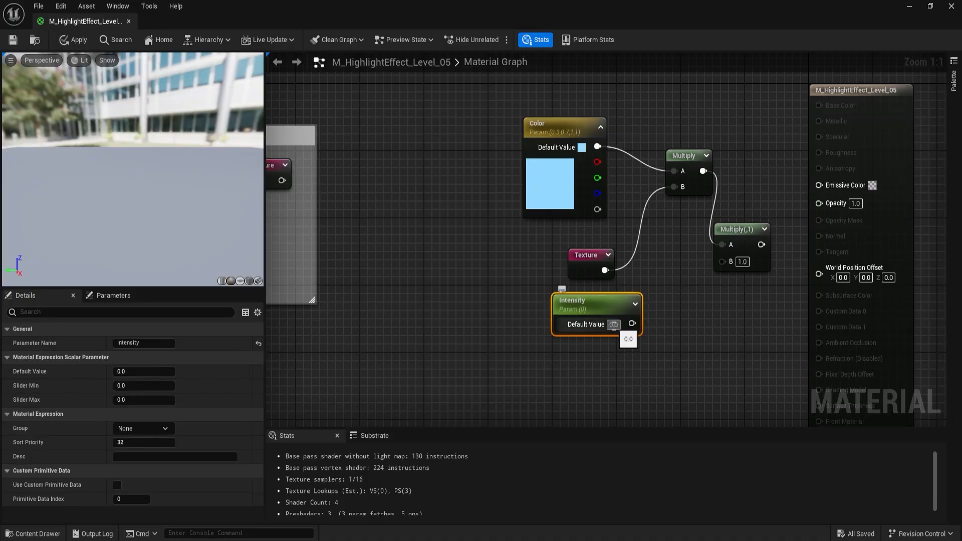
type("1")
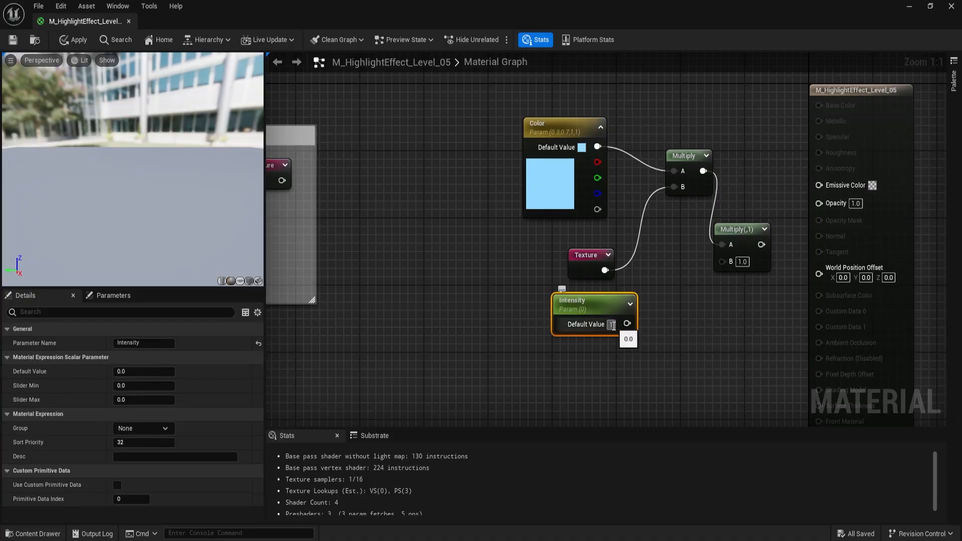
left_click(662, 305)
left_click_drag(633, 324, 735, 263)
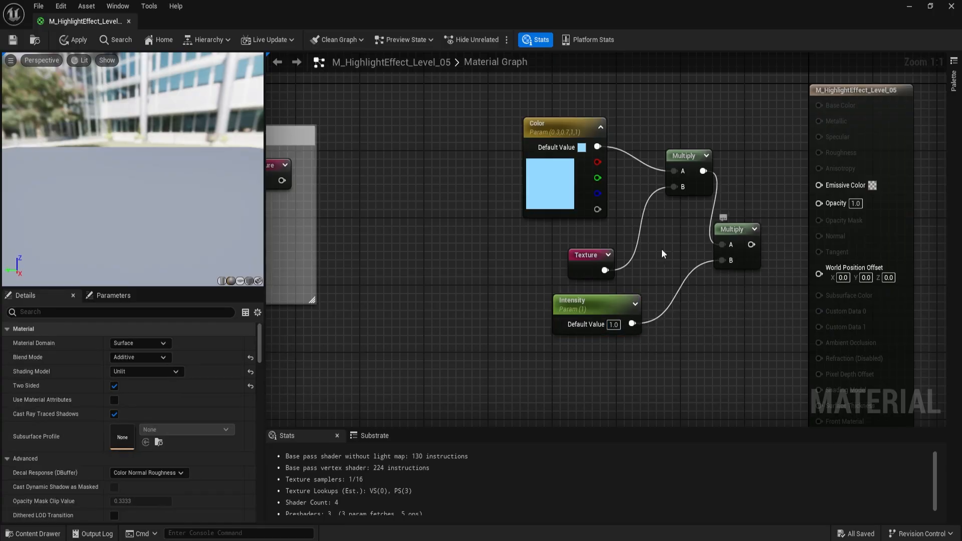
left_click_drag(453, 118, 742, 346)
key("q")
left_click(727, 245)
key("ctrl+z")
- Straighten the connection from Color to the first Multiply and tuck the Texture reroute beneath Color
left_click_drag(423, 129, 739, 368)
right_click_drag(739, 367, 688, 360)
left_click(686, 219)
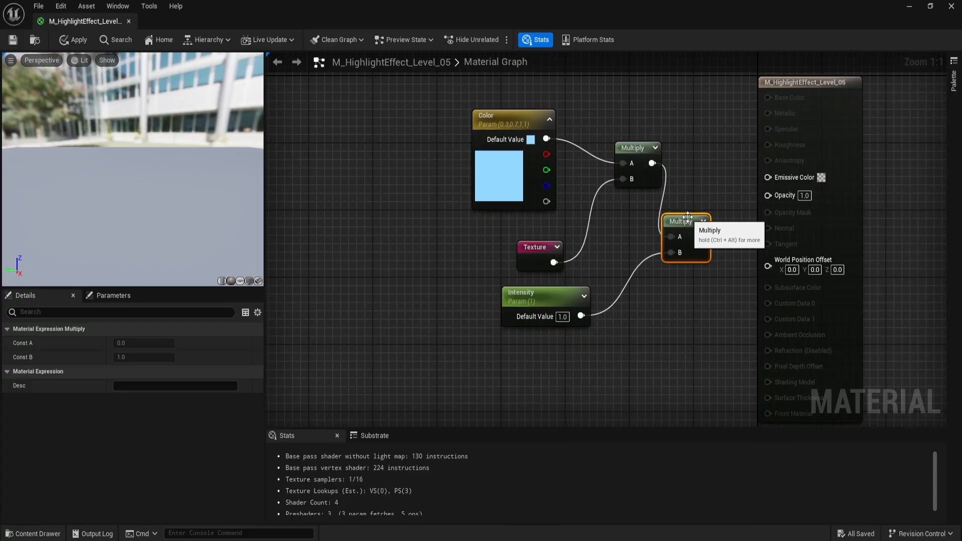
right_click_drag(674, 306, 700, 337)
left_click_drag(441, 129, 659, 218)
key("q")
left_click_drag(561, 278, 553, 285)
- Spread the two Multiply nodes apart, move Intensity lower, and straighten the Color-to-Multiply chain into one row
left_click_drag(453, 138, 661, 295)
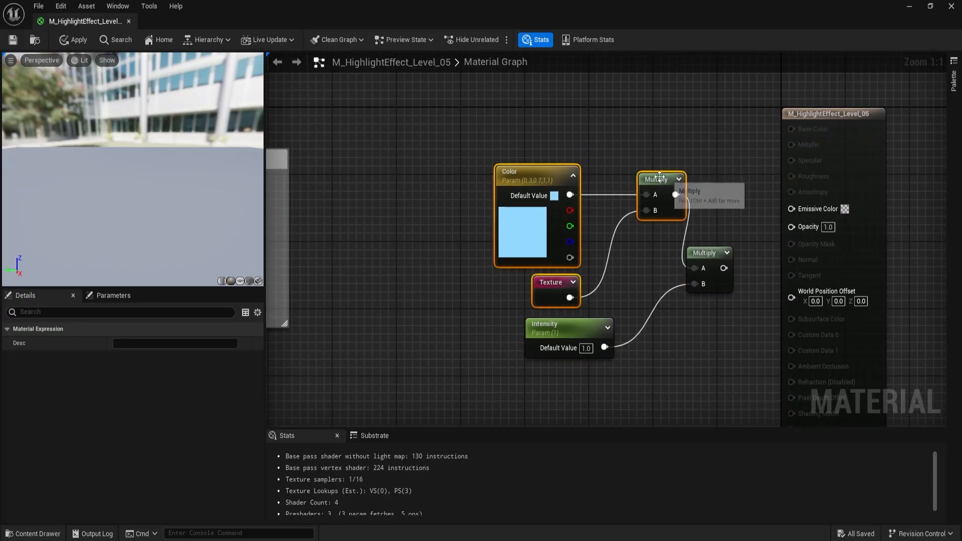
left_click_drag(667, 177, 570, 152)
right_click_drag(576, 301, 569, 238)
left_click_drag(560, 264, 576, 399)
left_click_drag(361, 80, 690, 230)
key("q")
- Compact the layout with Texture between Color and the first Multiply, Intensity just below, and the second Multiply closer in
left_click_drag(426, 89, 369, 90)
left_click_drag(431, 120, 471, 137)
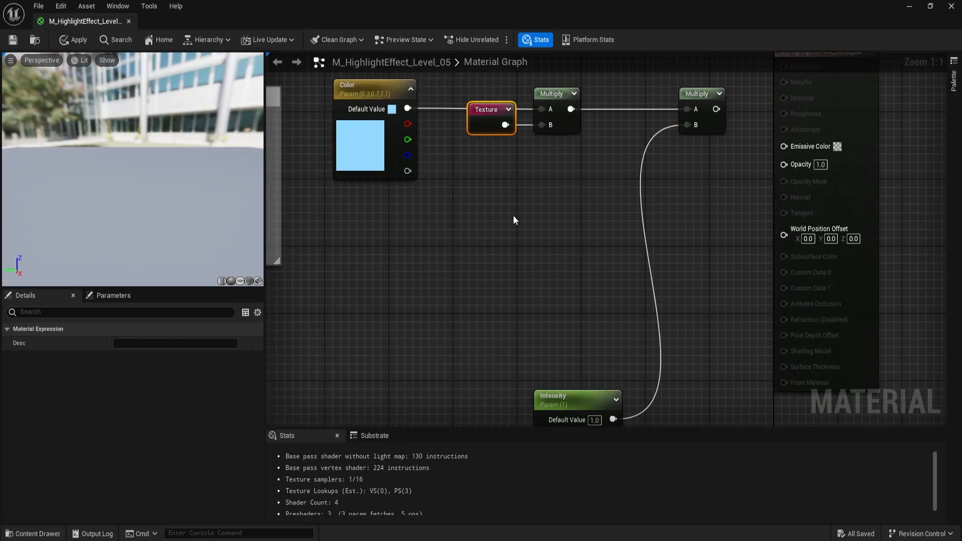
left_click_drag(366, 89, 406, 88)
left_click(566, 396)
left_click_drag(567, 396, 527, 197)
left_click_drag(707, 97, 675, 97)
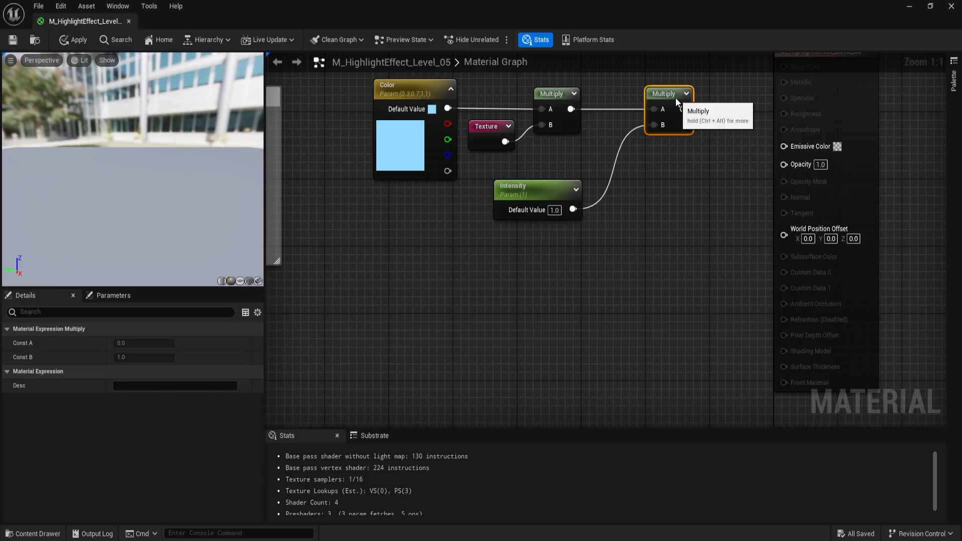
- Connect the second Multiply's output to the material's Emissive Color input
left_click(693, 181)
right_click_drag(693, 181, 681, 249)
left_click_drag(672, 178, 776, 214)
right_click_drag(671, 251, 718, 257)
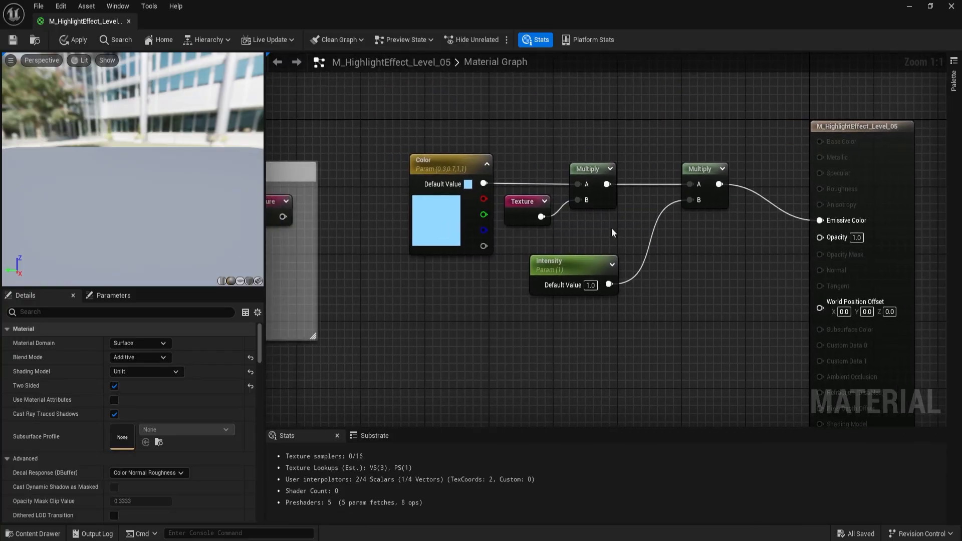
- Enclose the Color, Texture, Intensity and both Multiply nodes in a comment box titled "Color"
left_click_drag(384, 127, 719, 351)
type("c")
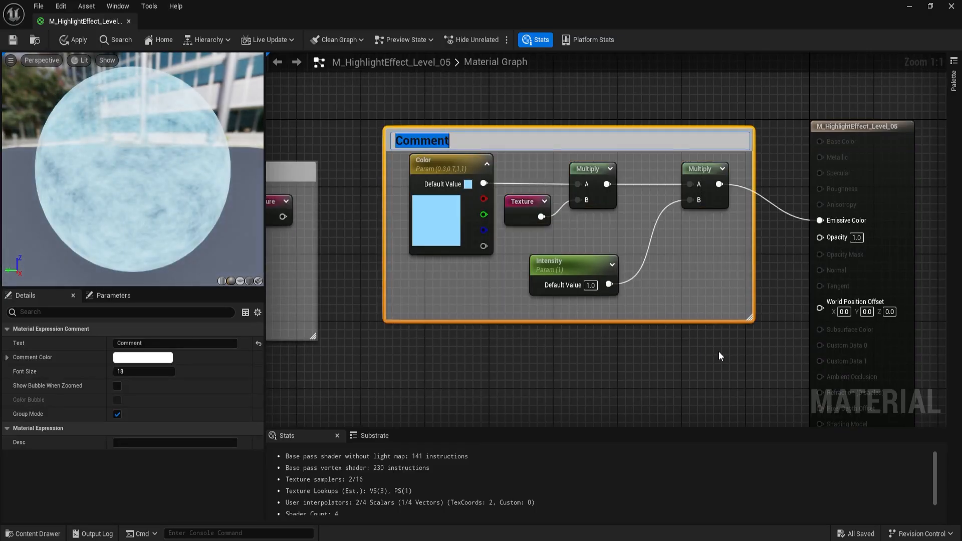
type("Color")
key("Return")
left_click(719, 350)
- Add a scalar parameter named Opacity below the Color comment box and set its default value to 0.2
right_click_drag(602, 373, 558, 264)
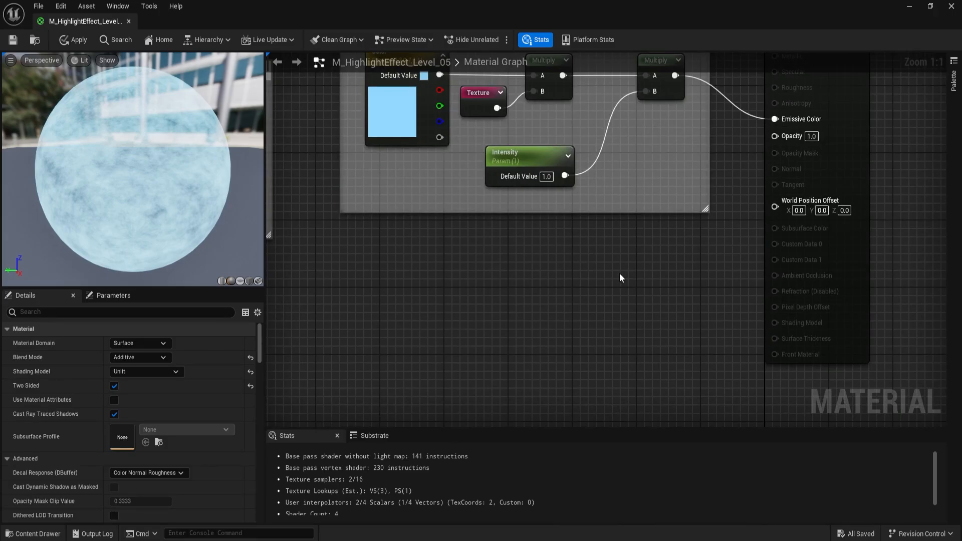
left_click(507, 272)
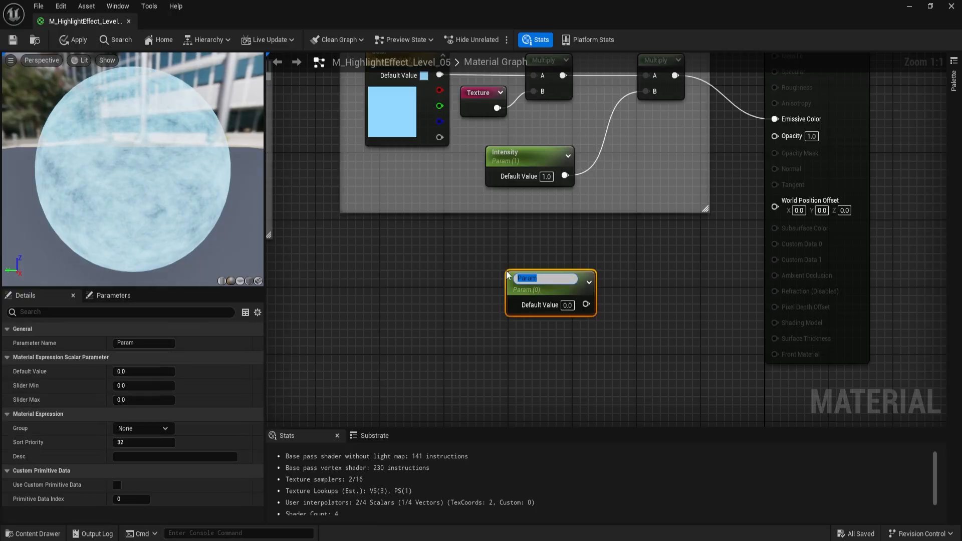
type("Opacity")
key("Return")
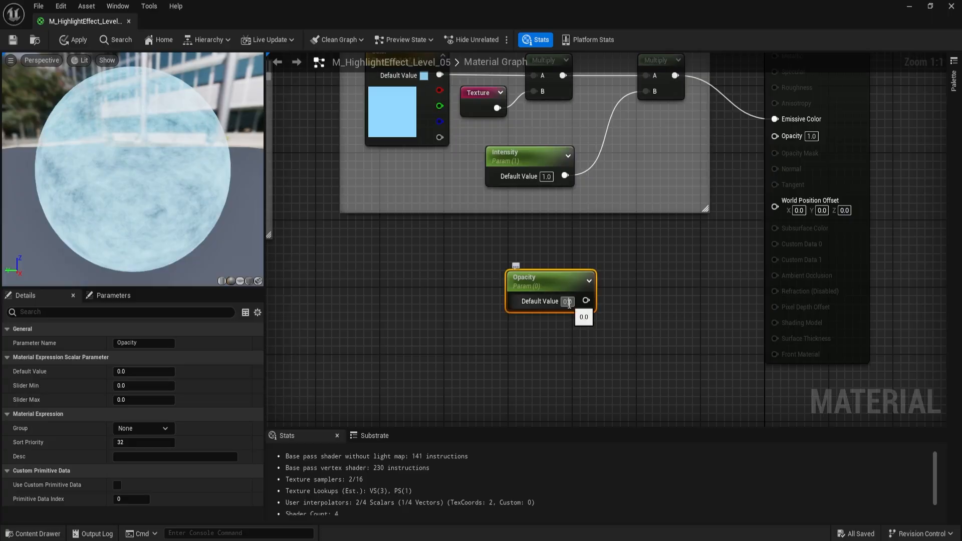
type("0.2")
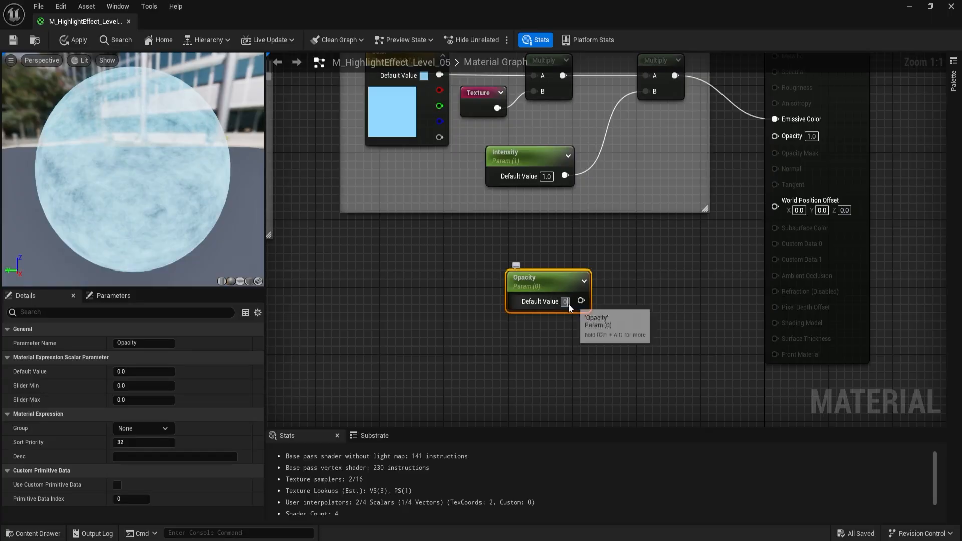
key("Return")
left_click(615, 286)
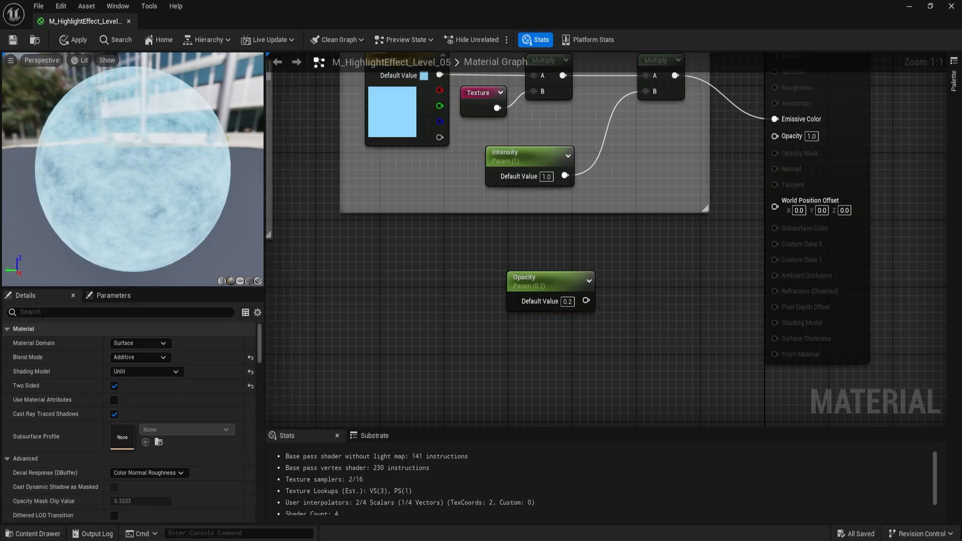
- Add a Multiply node beside the Opacity parameter and connect Opacity to its A input
right_click_drag(615, 287, 610, 258)
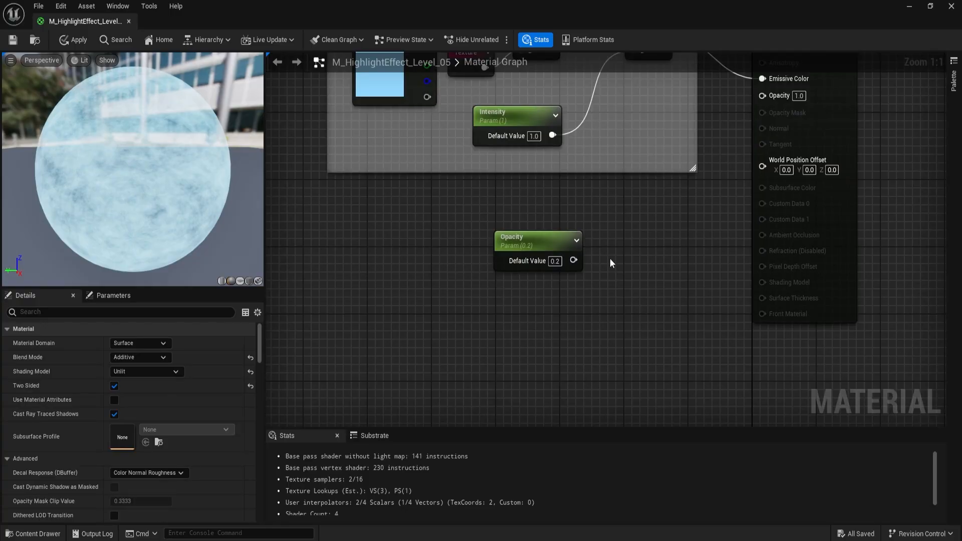
left_click(604, 249)
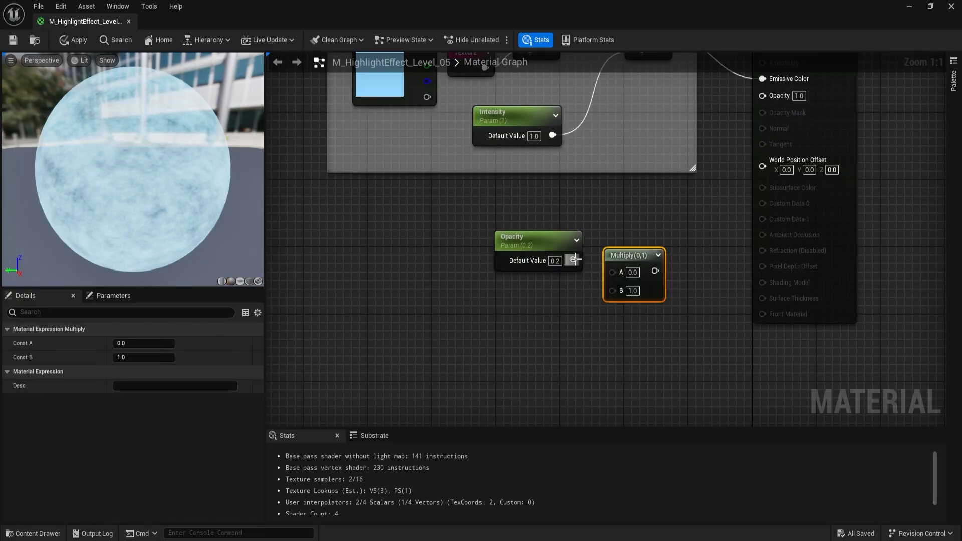
left_click_drag(574, 260, 616, 269)
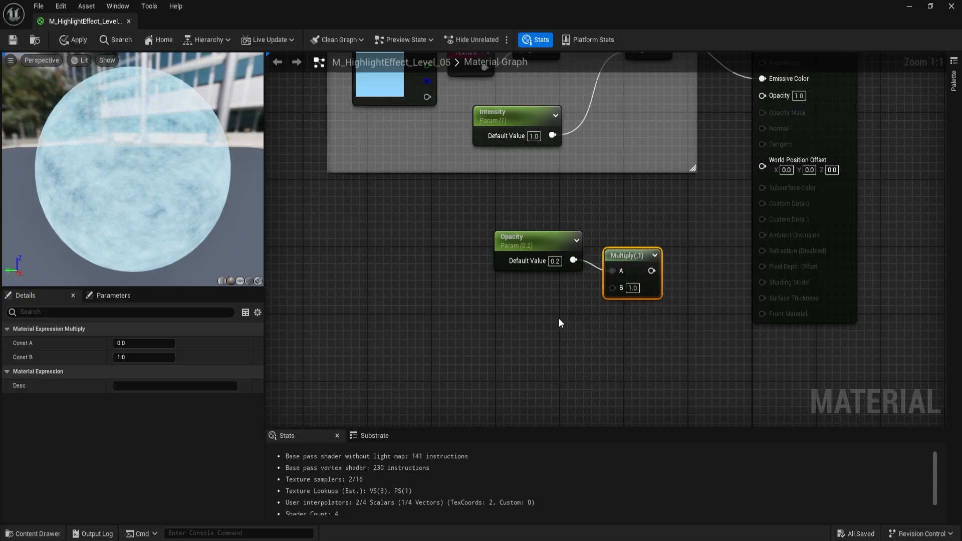
- Add a Texture reroute into the new Multiply's B input and connect that Multiply to the material's Opacity input
right_click(509, 307)
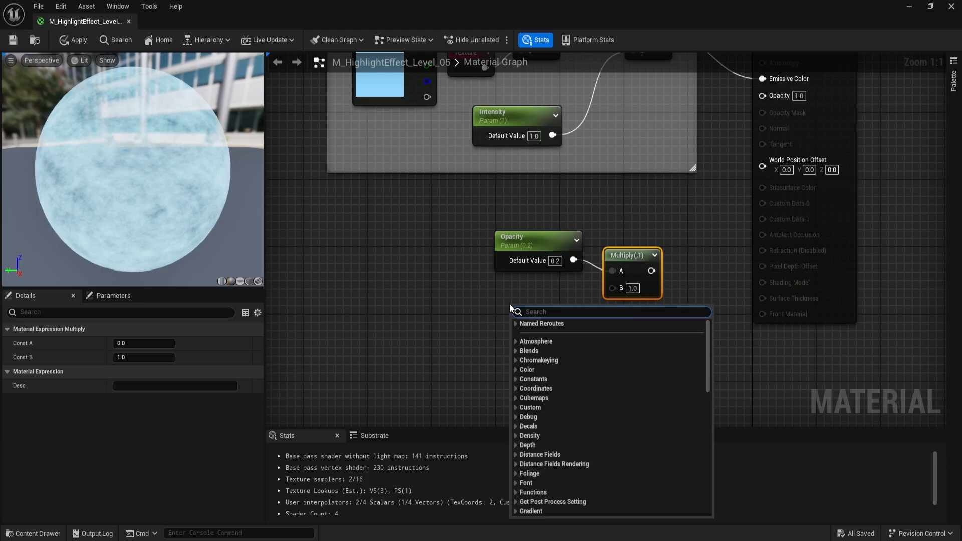
type("texture")
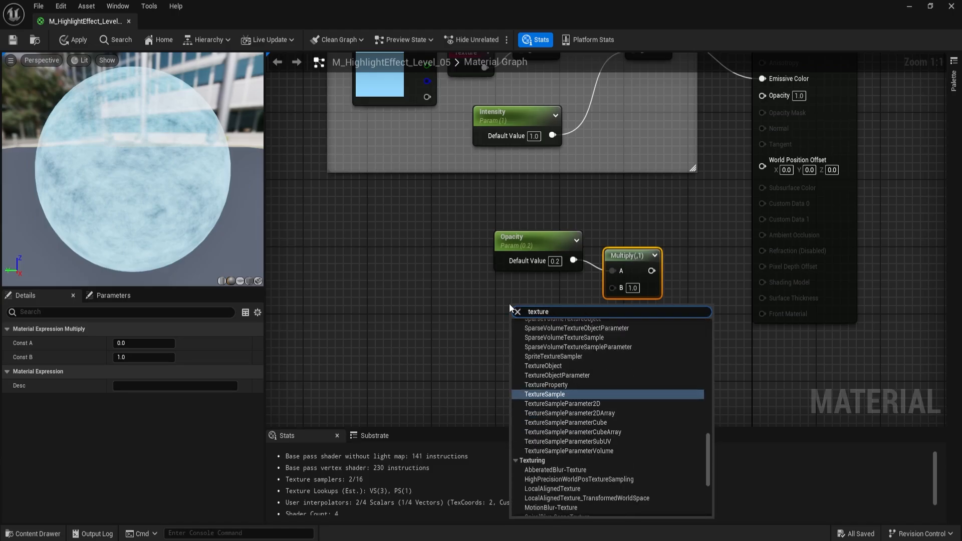
left_click(535, 333)
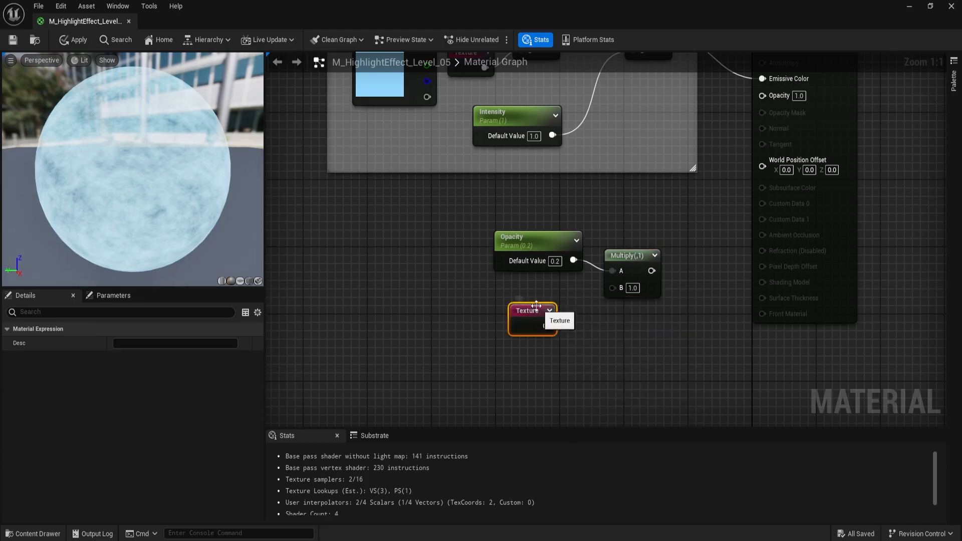
left_click_drag(532, 319, 614, 285)
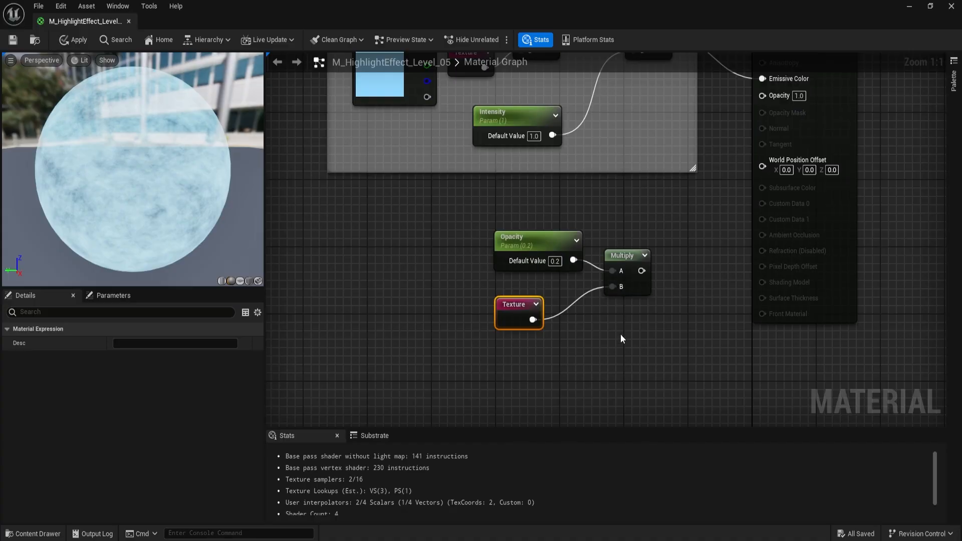
key("Home")
left_click_drag(548, 355, 668, 181)
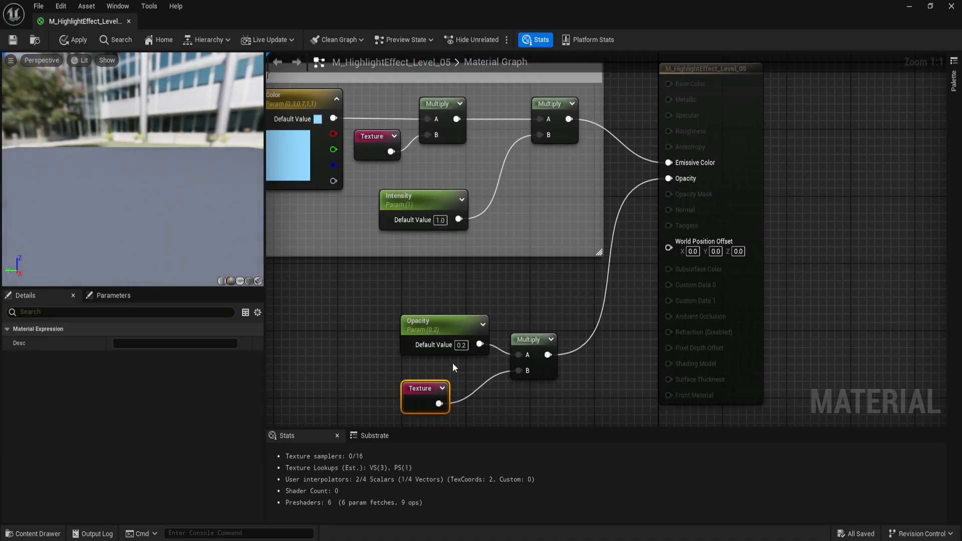
- Enclose the Opacity parameter, its Texture reroute and their Multiply in a comment box titled "Opacity"
right_click_drag(342, 327, 451, 231)
left_click(437, 218)
left_click_drag(438, 221, 688, 357)
type("c")
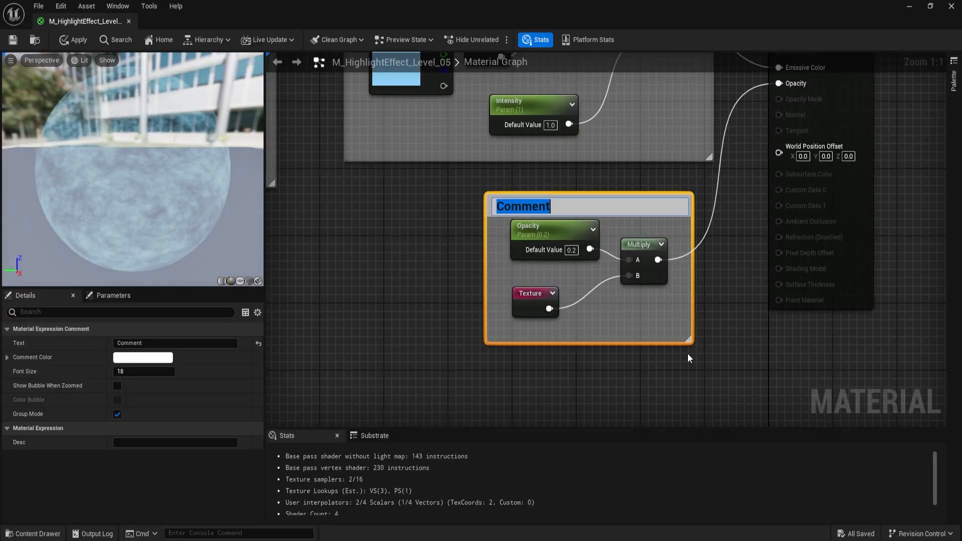
type("Opacity")
key("Return")
- Move the Opacity comment box close under the Color comment box, lining up their right edges
right_click_drag(650, 187, 605, 239)
left_click(606, 239)
left_click_drag(605, 257, 625, 242)
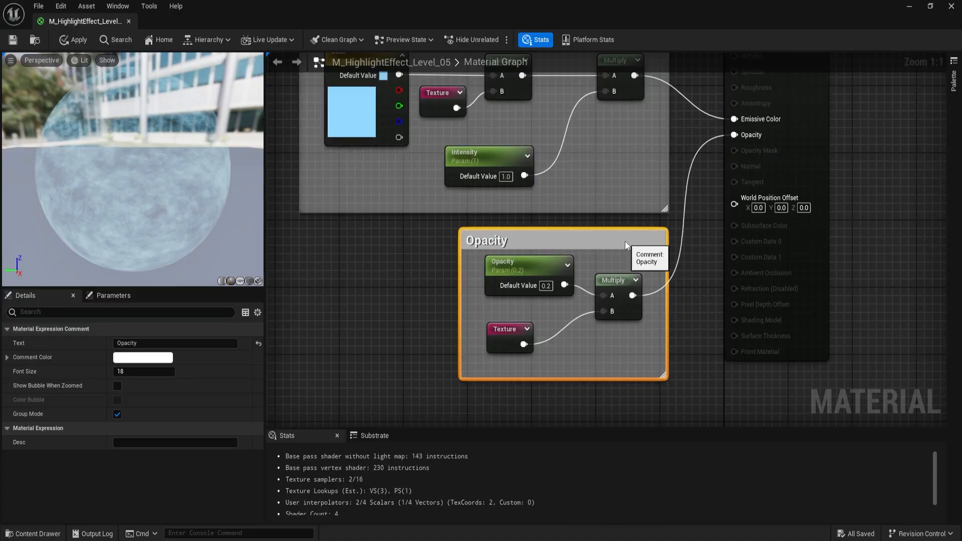
left_click(694, 266)
right_click_drag(695, 265, 656, 223)
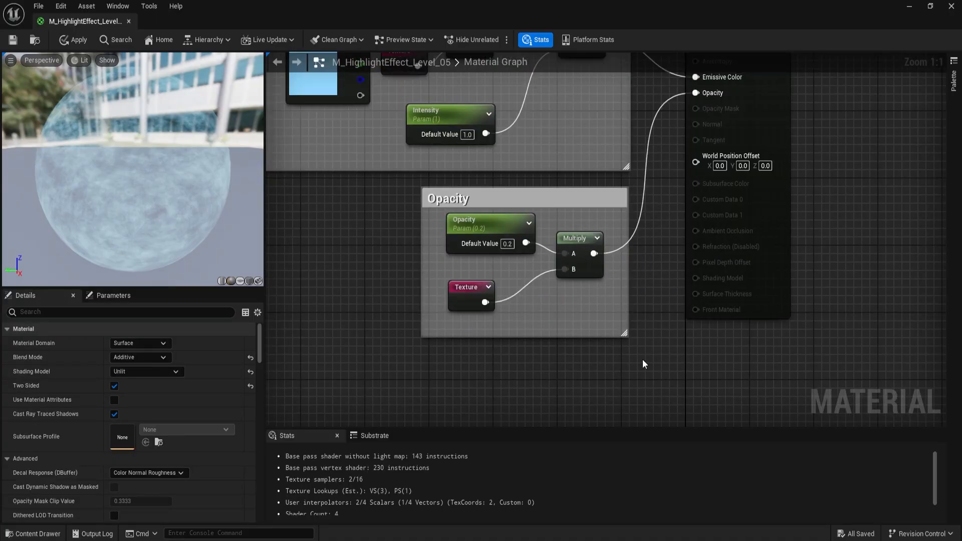
- Add a Multiply node below the Opacity comment box and connect its output to the material's World Position Offset
right_click_drag(603, 379, 582, 339)
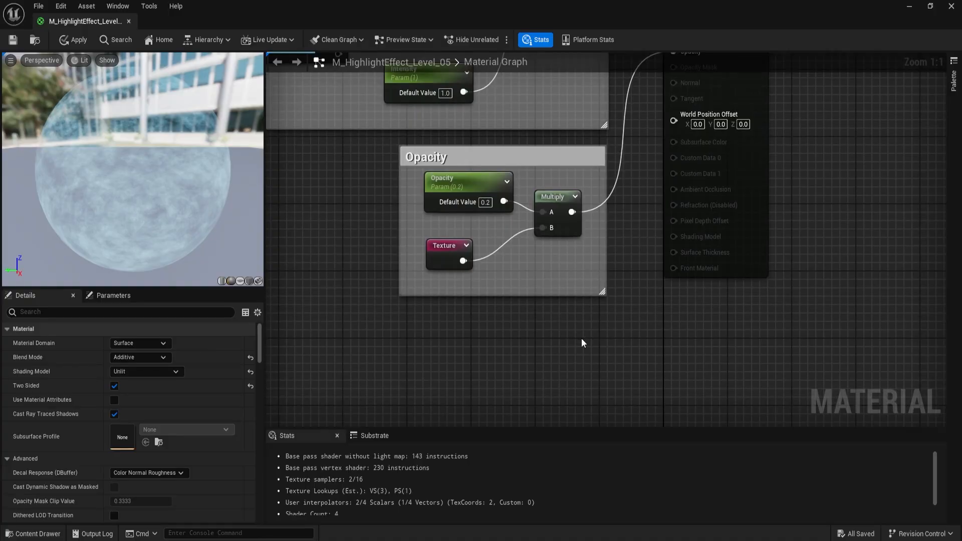
left_click(578, 333)
scroll(547, 374, "down", 1)
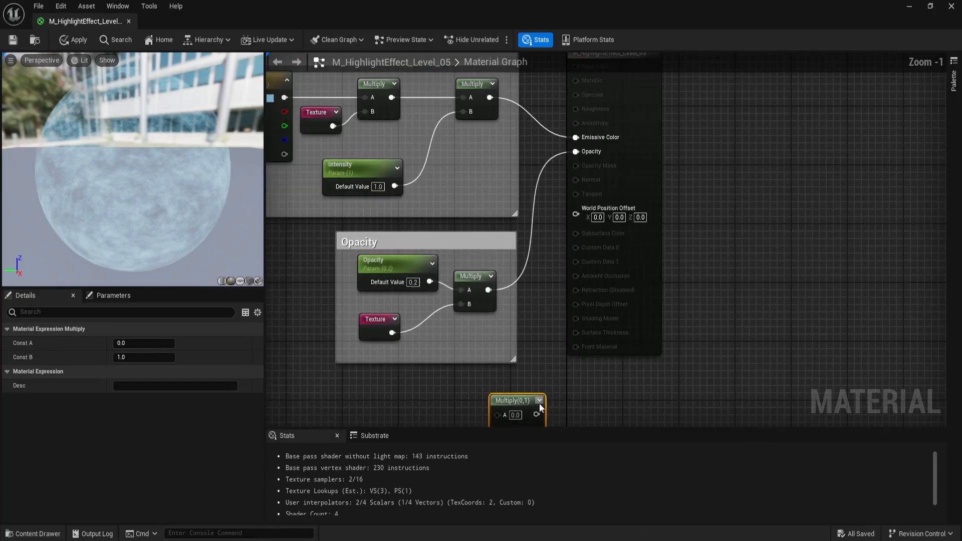
left_click_drag(535, 415, 588, 198)
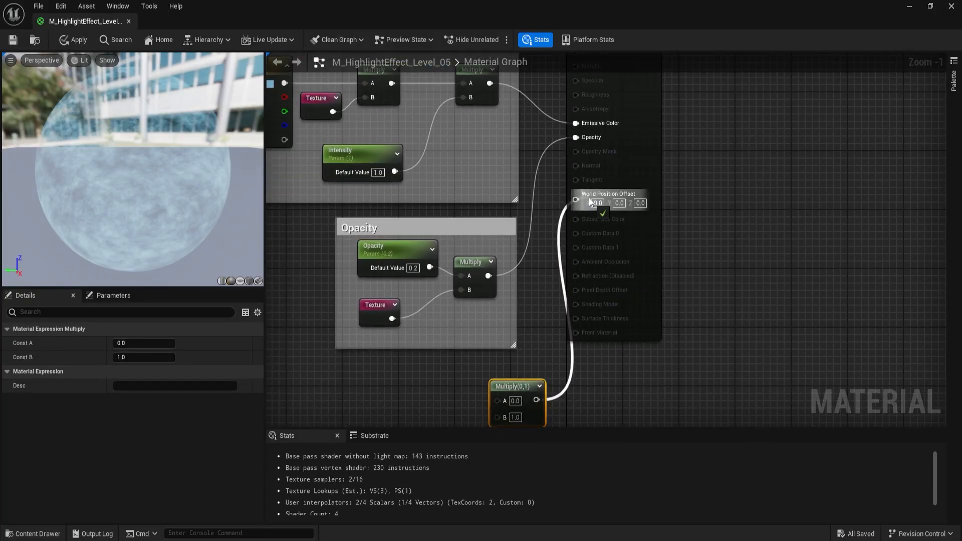
right_click_drag(601, 380, 711, 279)
left_click_drag(634, 286, 597, 288)
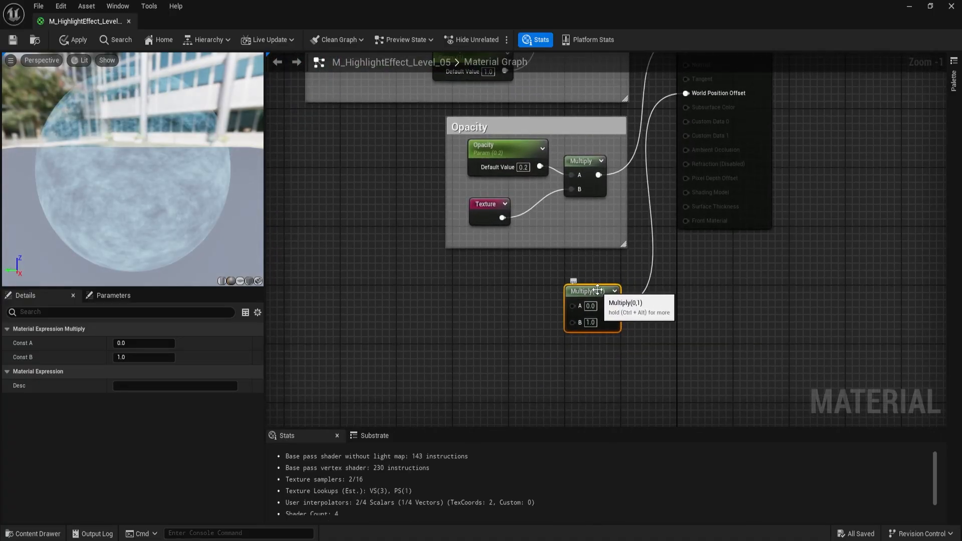
- Add a VertexNormalWS node below the World Position Offset Multiply and connect it to that Multiply's B input
scroll(552, 315, "up", 1)
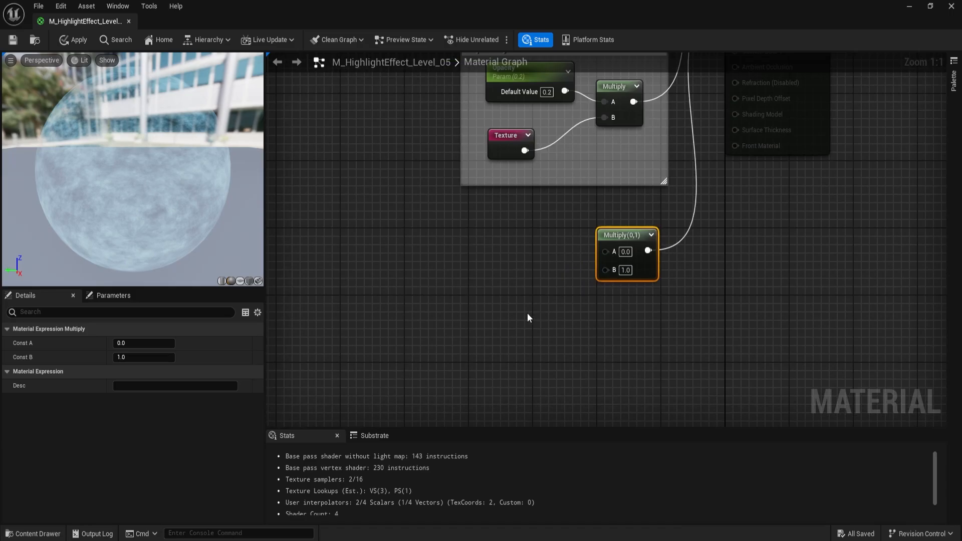
right_click(528, 315)
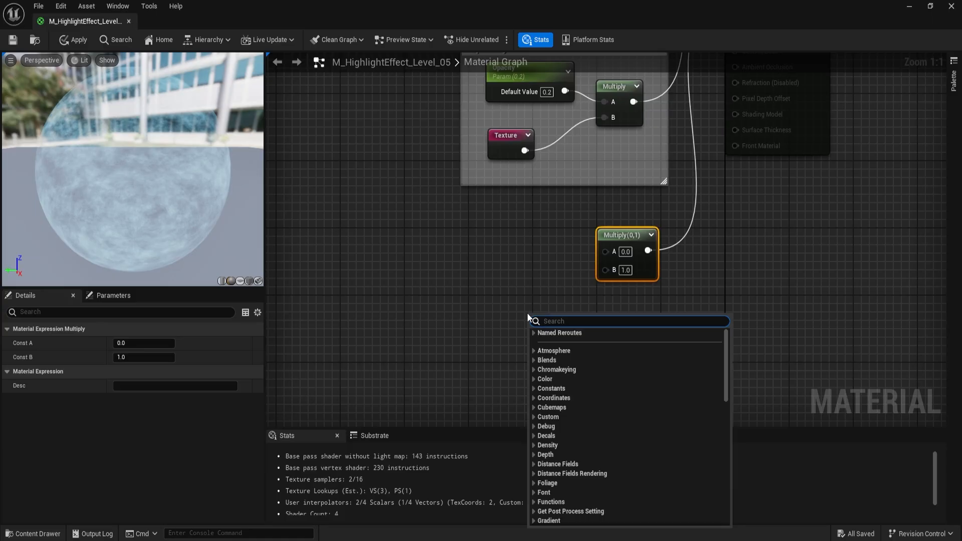
type("verte")
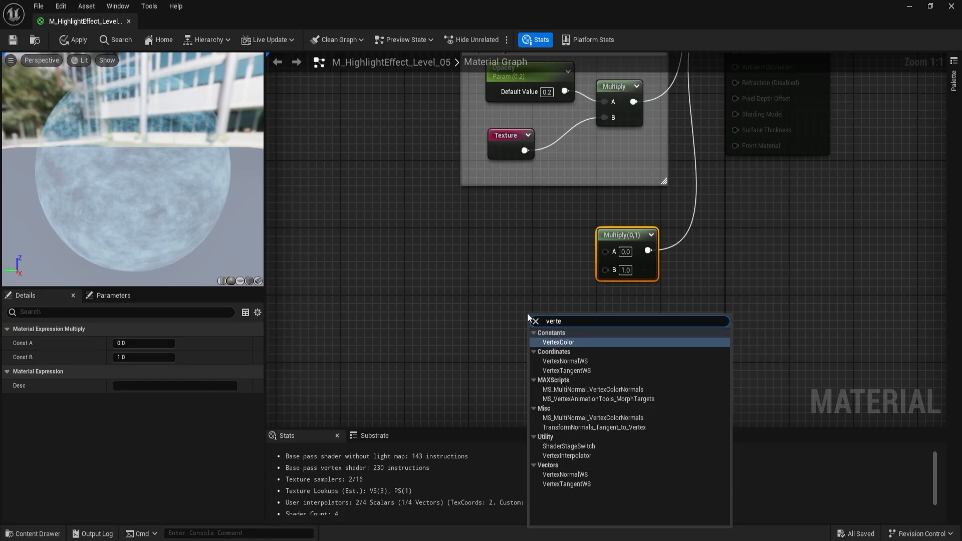
type("x no")
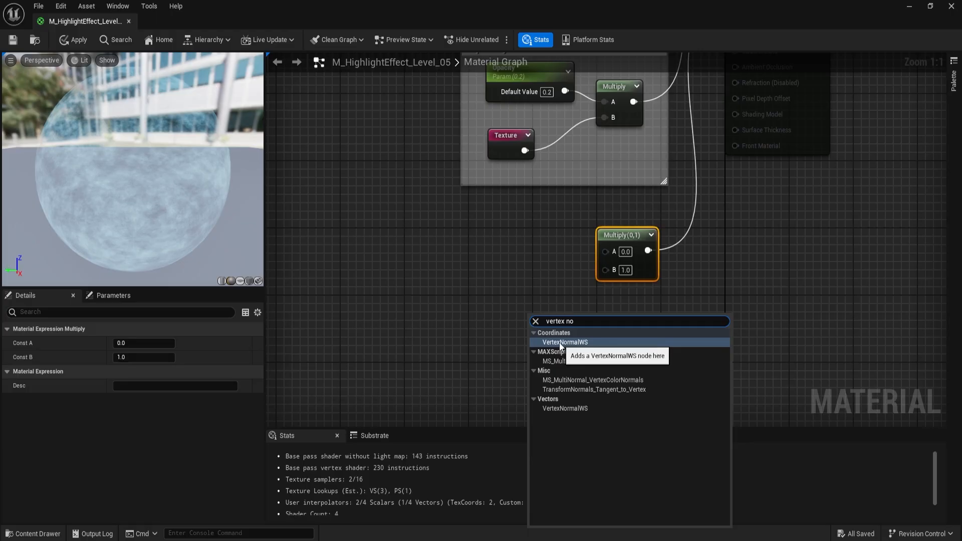
left_click(560, 343)
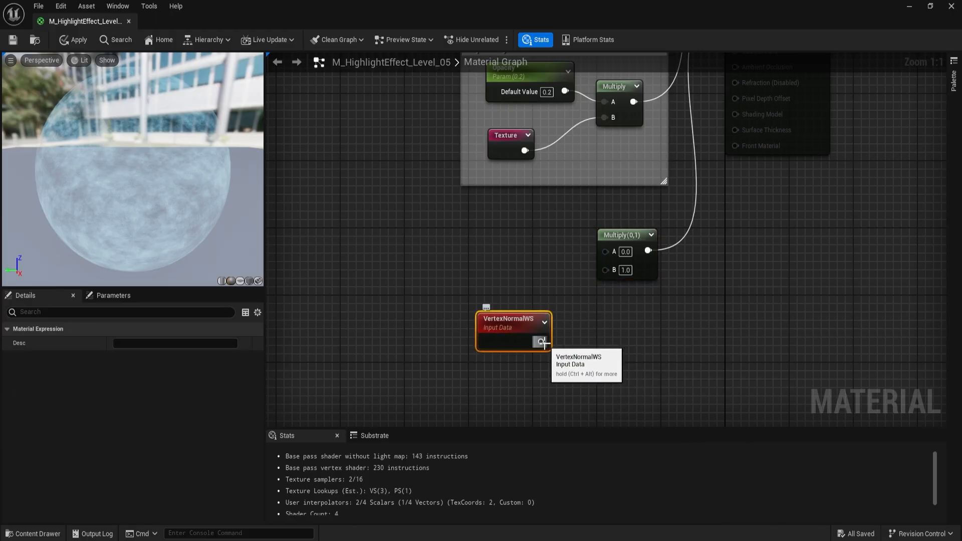
left_click_drag(542, 343, 609, 272)
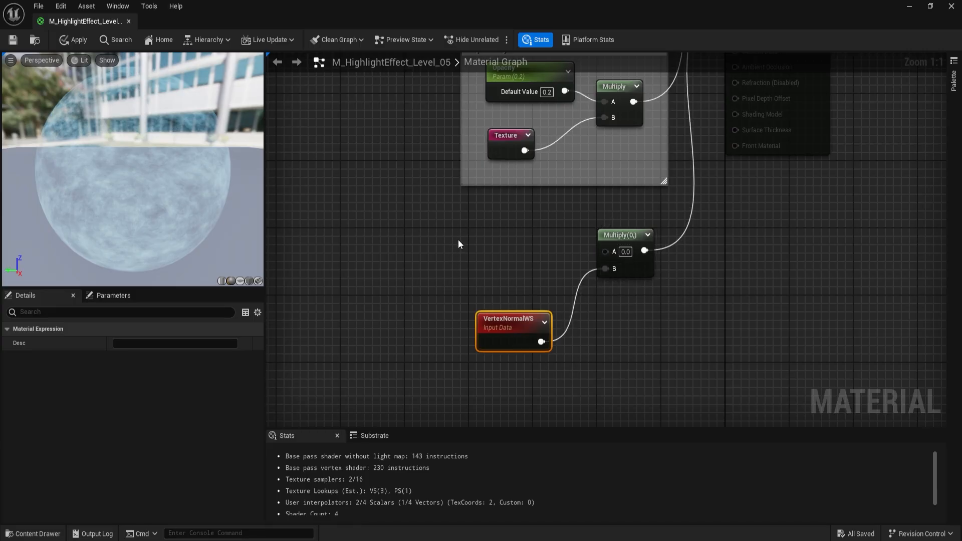
- Add a Power node above VertexNormalWS, connect it to the Multiply's A input and align it in line with that Multiply
right_click_drag(458, 242, 498, 275)
right_click(481, 266)
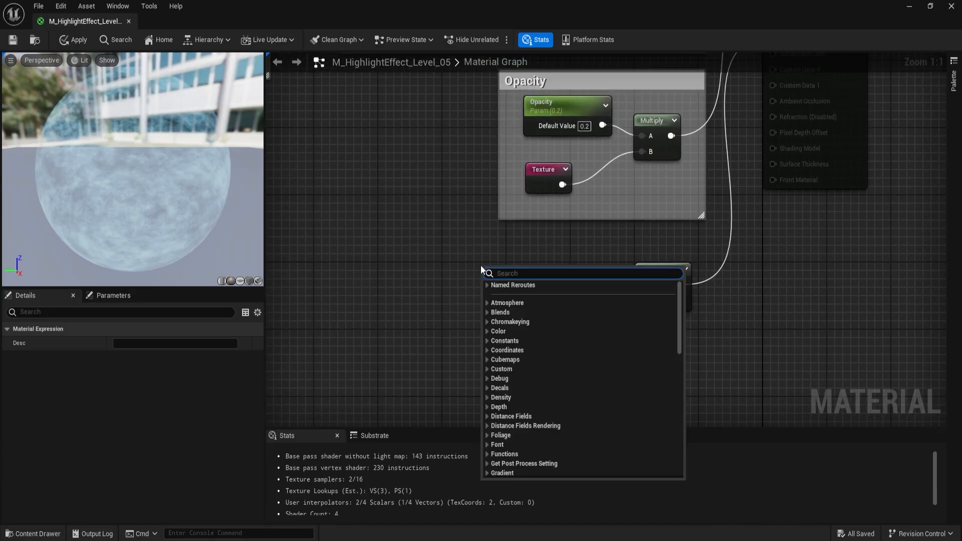
type("powe")
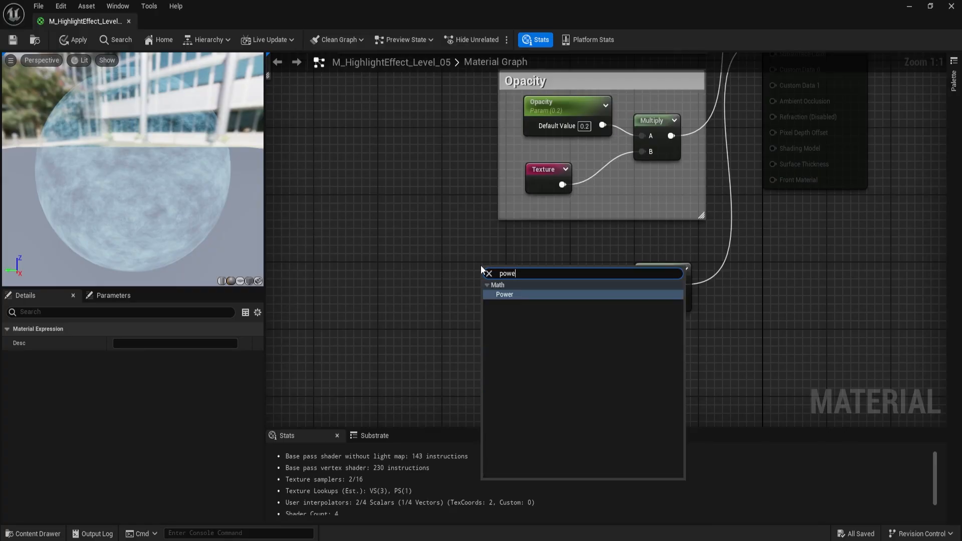
left_click(513, 294)
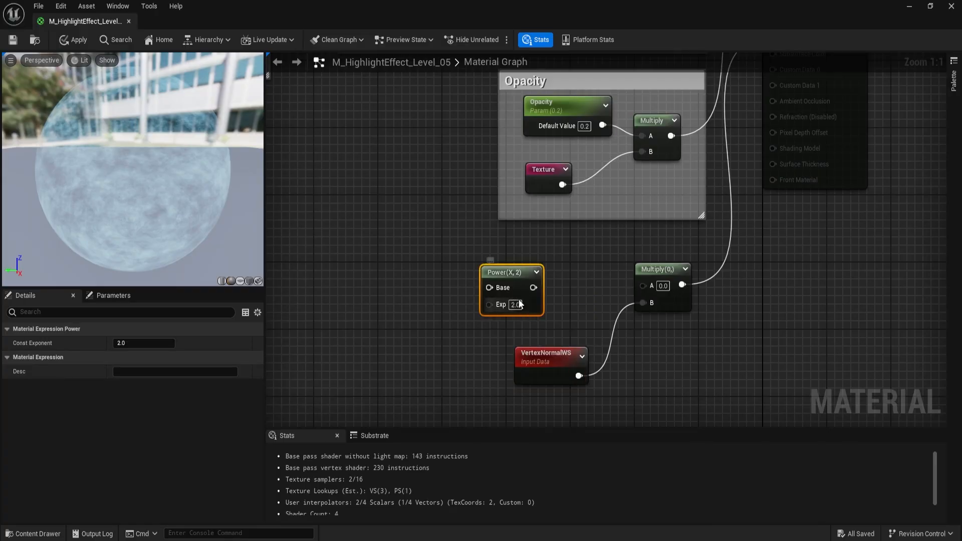
left_click_drag(533, 289, 657, 284)
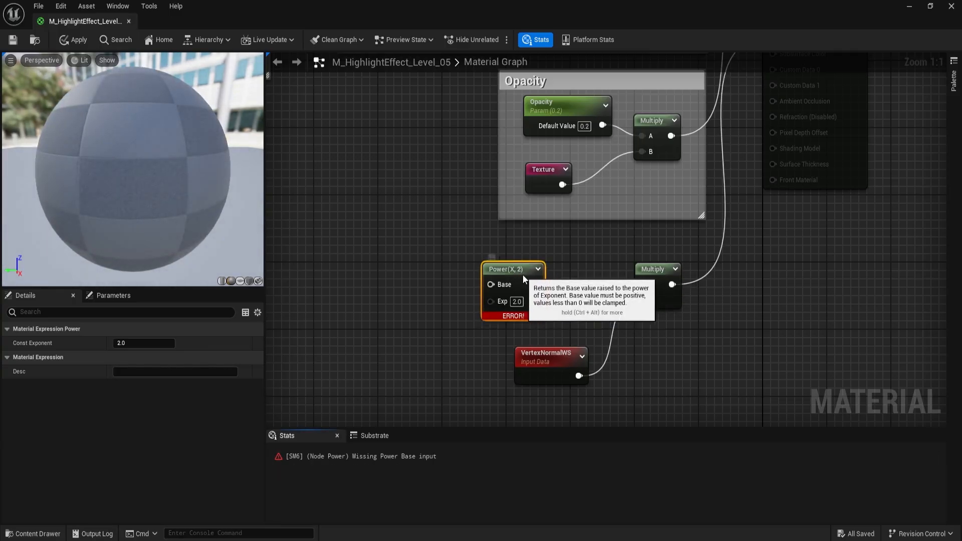
left_click_drag(518, 275, 552, 272)
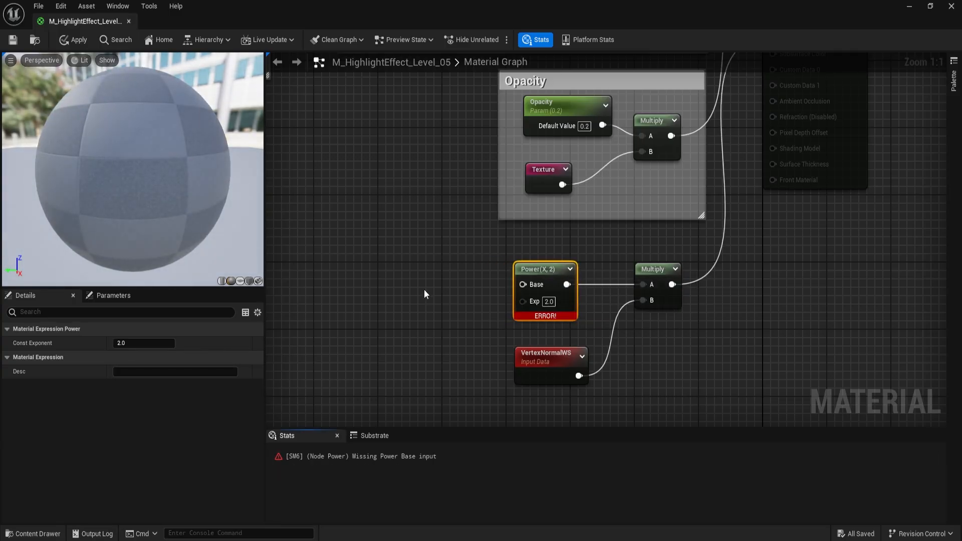
- Add a scalar parameter named Spikes with a default value of 0.8 and connect it to the Power node's Exp input
right_click_drag(409, 343, 533, 325)
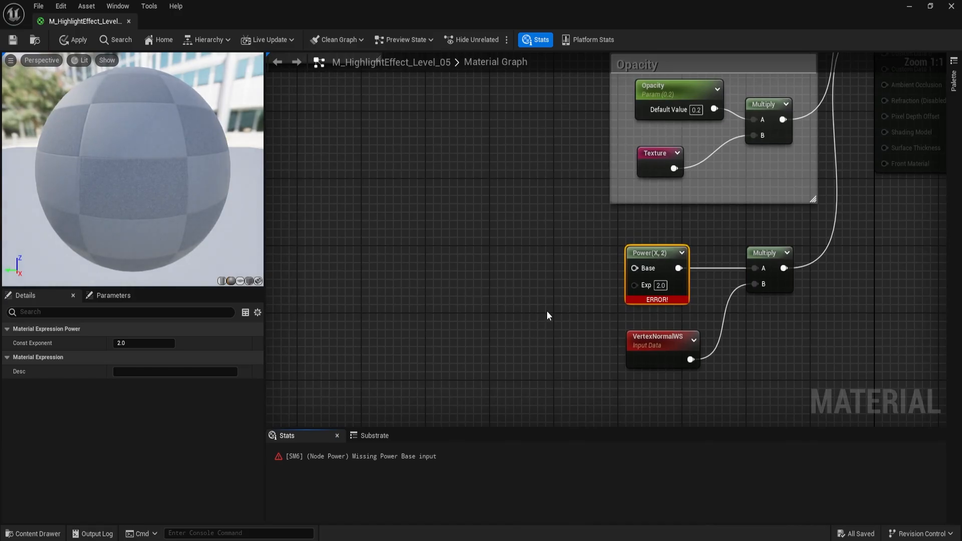
left_click(503, 318)
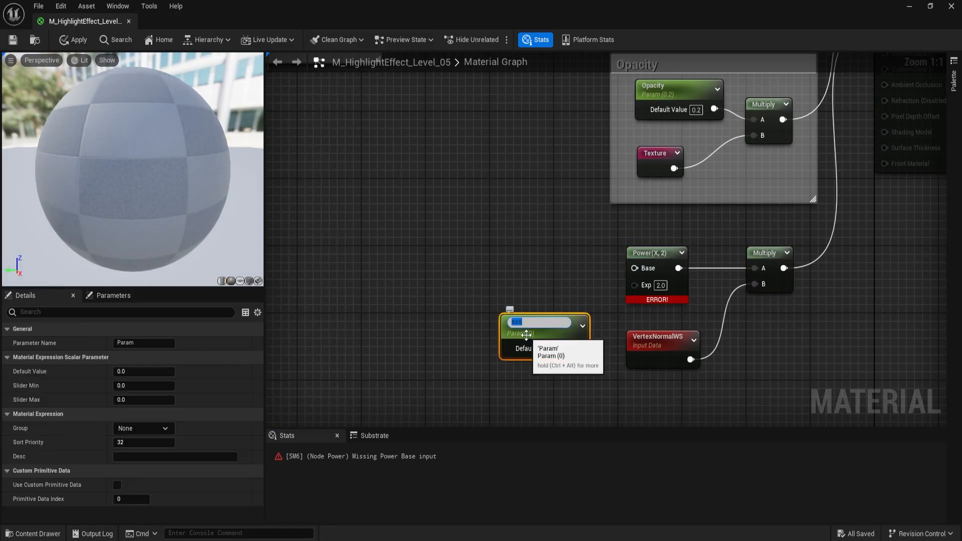
type("Spikes")
key("Return")
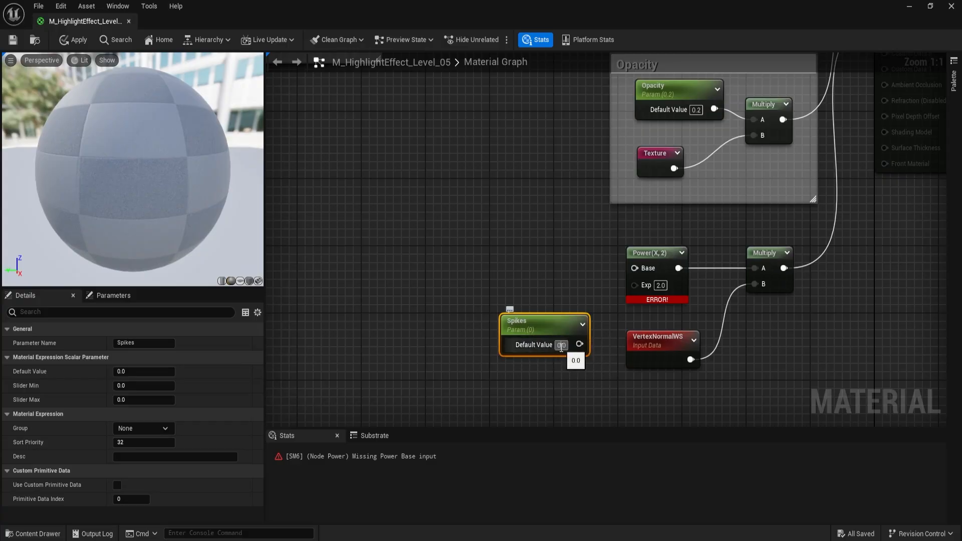
type("0.8")
key("Return")
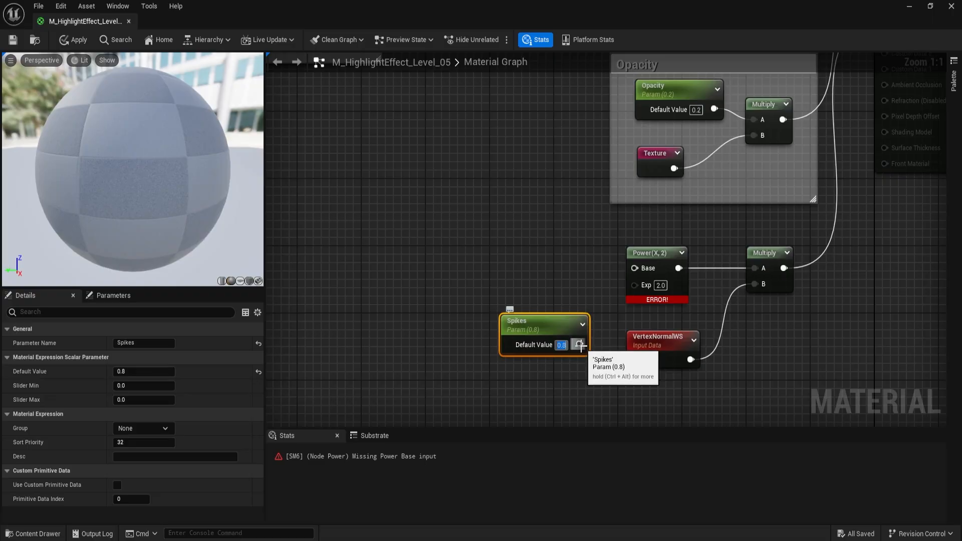
left_click_drag(580, 344, 638, 287)
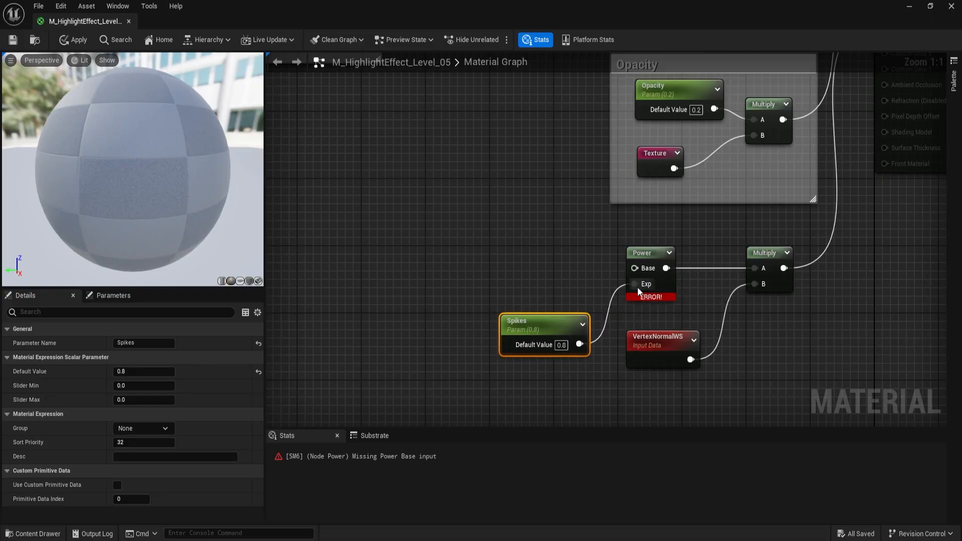
- Add a Multiply node feeding the Power node's Base input and align it directly above the Spikes parameter
left_click(468, 243)
left_click_drag(518, 266, 649, 269)
left_click_drag(498, 252, 527, 255)
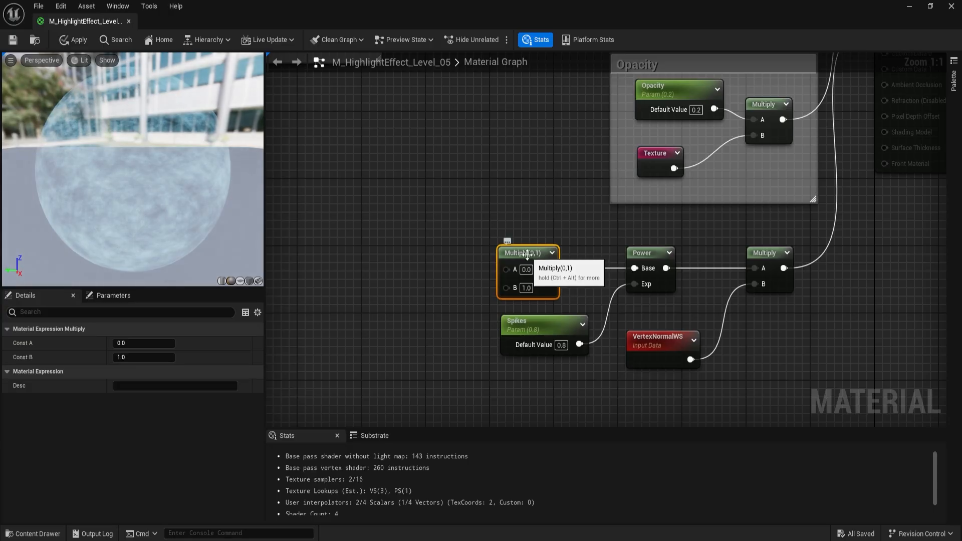
- Add the named reroute Texture left of the new Multiply, connect it to the Multiply's A input and align it in line
right_click_drag(412, 243, 502, 271)
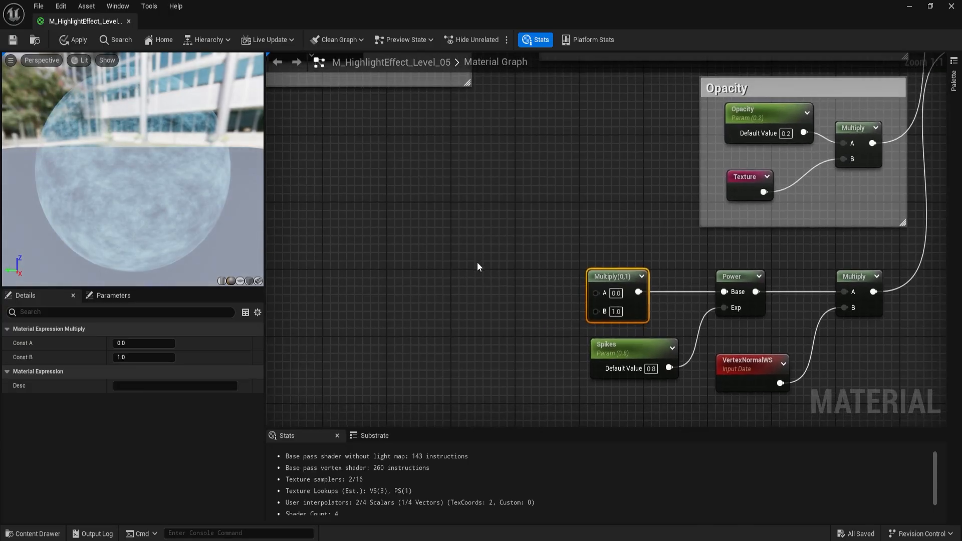
right_click(460, 263)
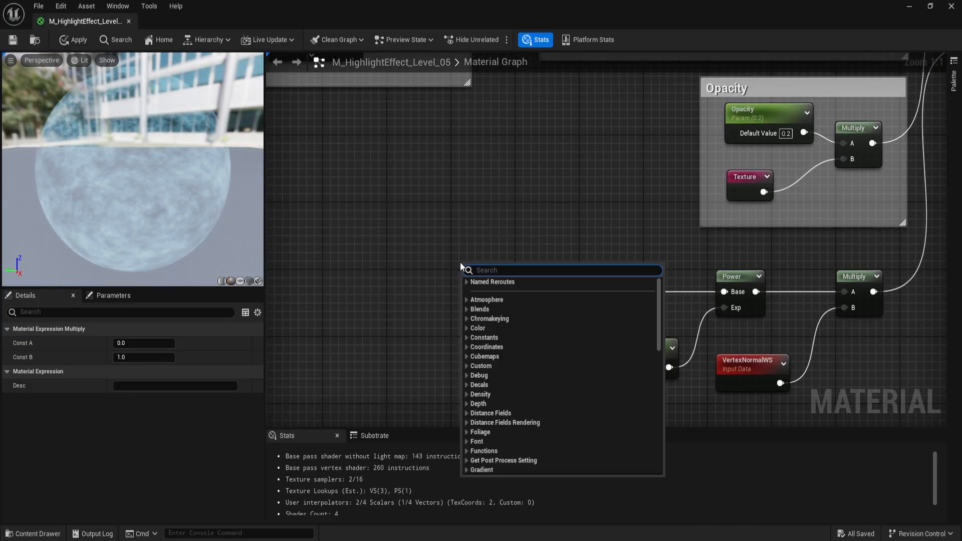
type("texture")
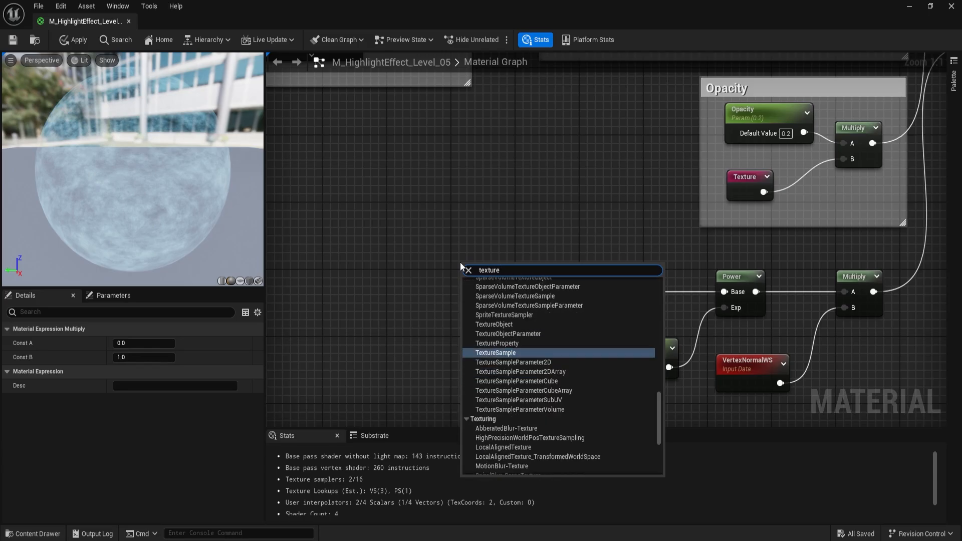
scroll(508, 306, "up", 10)
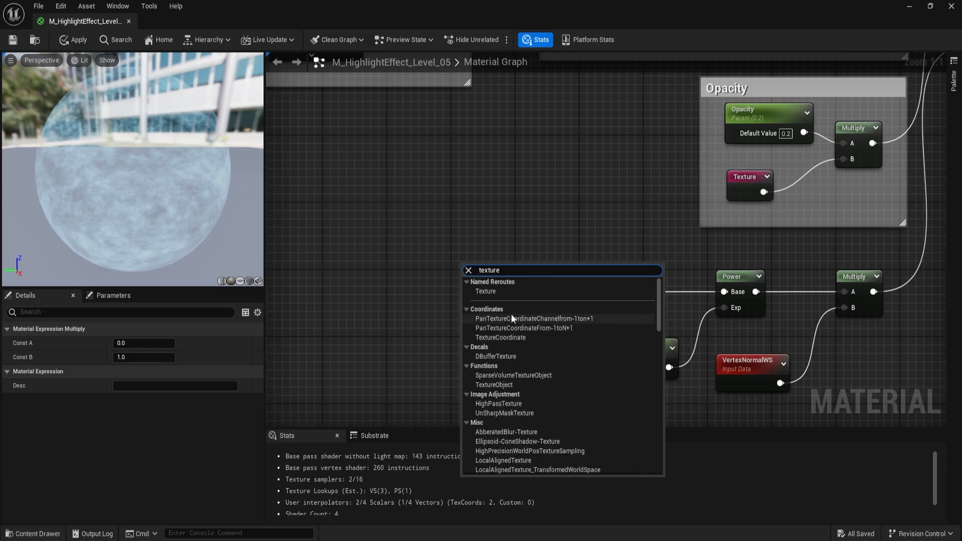
left_click(508, 293)
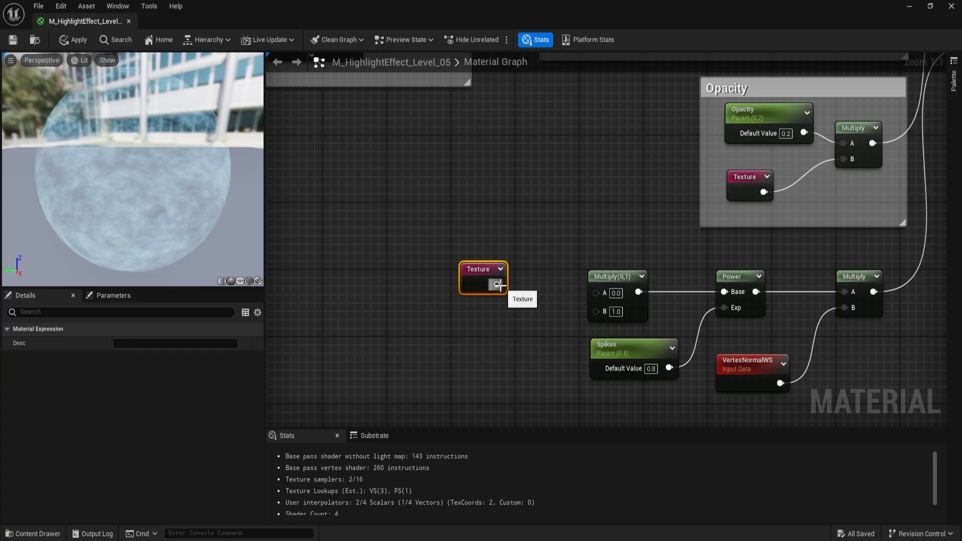
left_click_drag(497, 284, 597, 293)
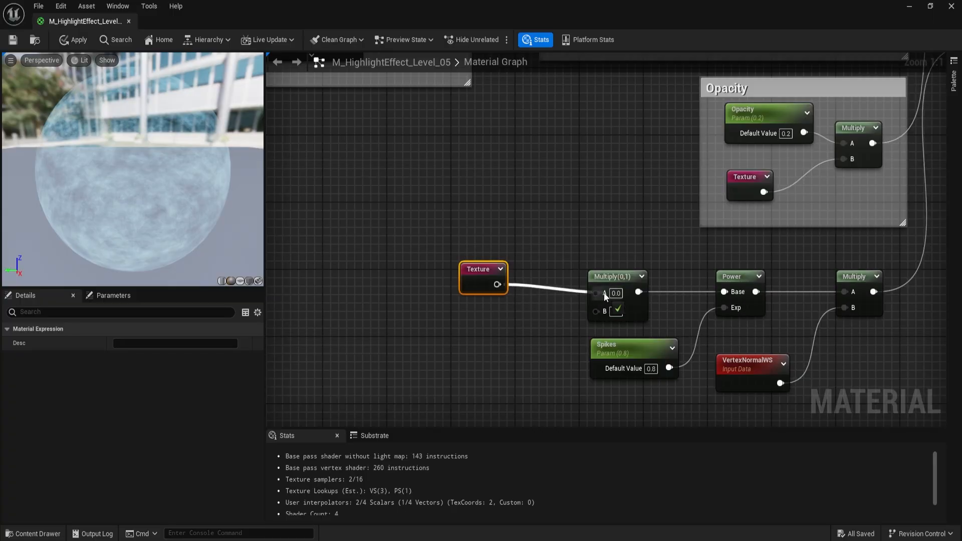
left_click_drag(485, 277, 517, 283)
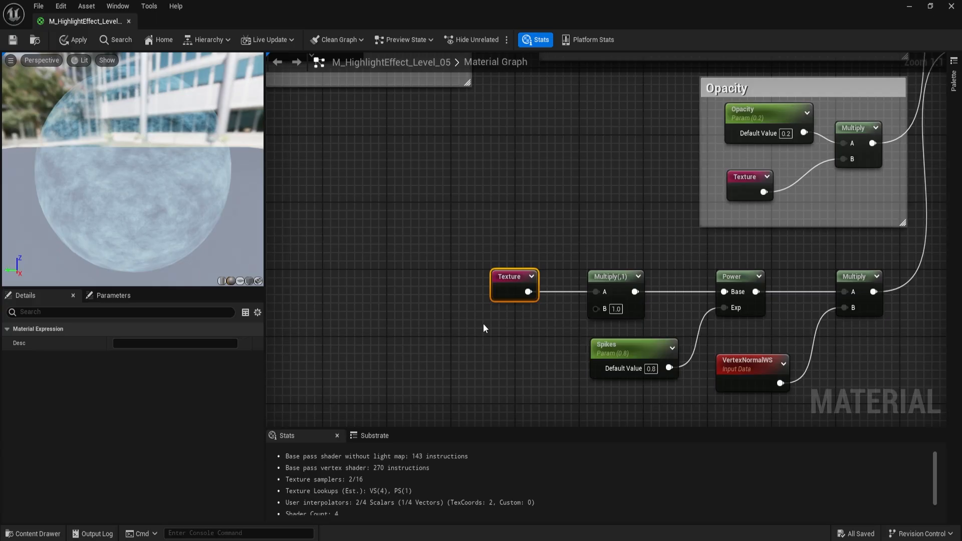
- Add a scalar parameter named Size with a default value of 3 and connect it to the B input of the Texture Multiply
left_click(471, 317)
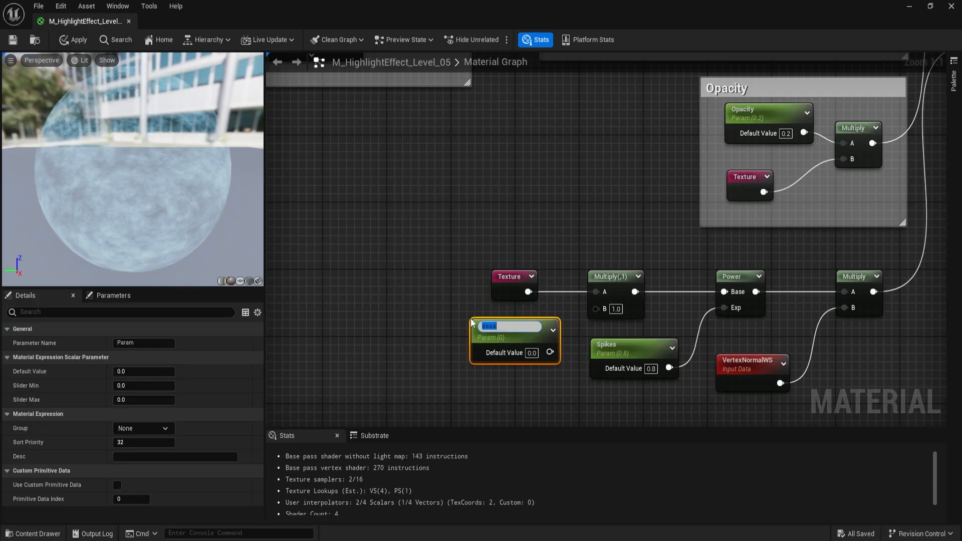
type("Size")
key("Return")
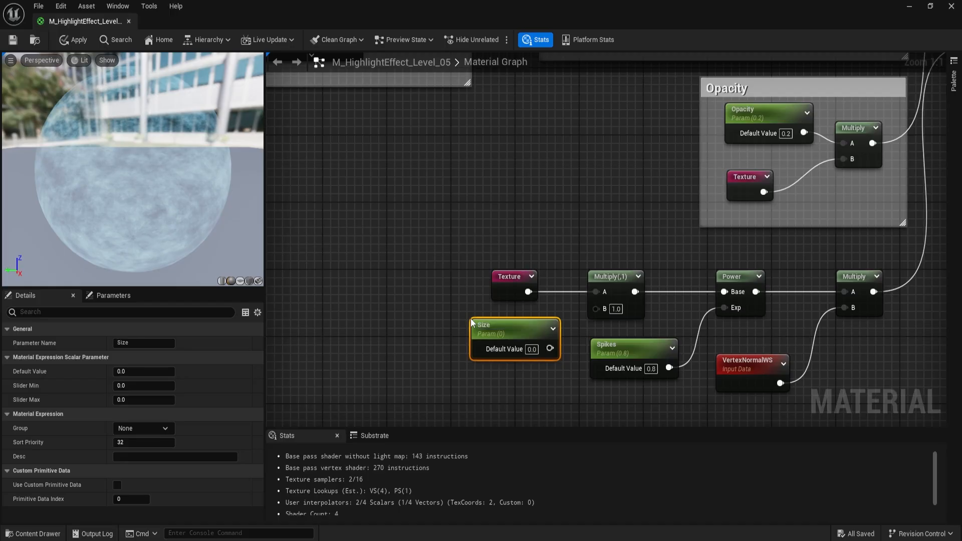
left_click(532, 349)
type("3")
key("Return")
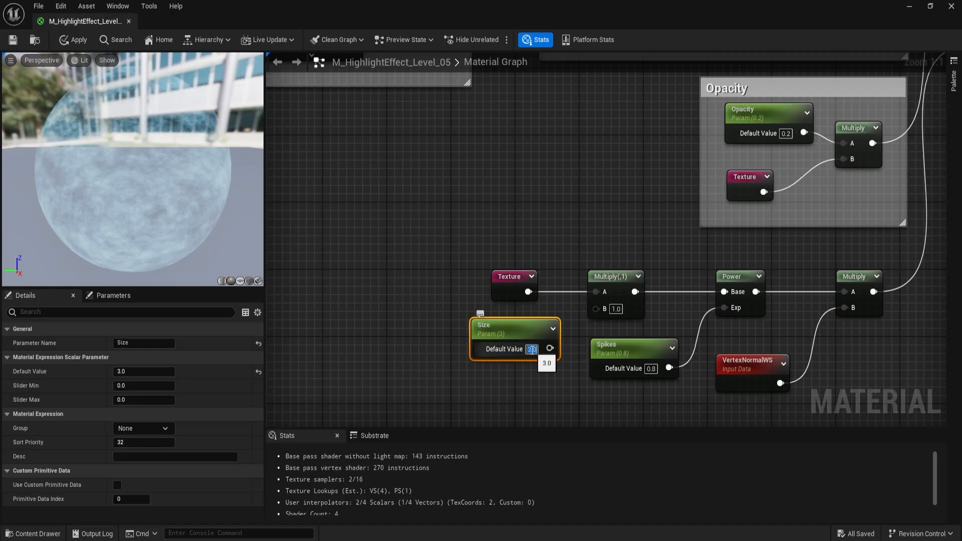
left_click_drag(550, 349, 599, 309)
- Enclose the World Position Offset node chain in a comment box titled World Offset
left_click(692, 245)
right_click_drag(700, 247, 518, 231)
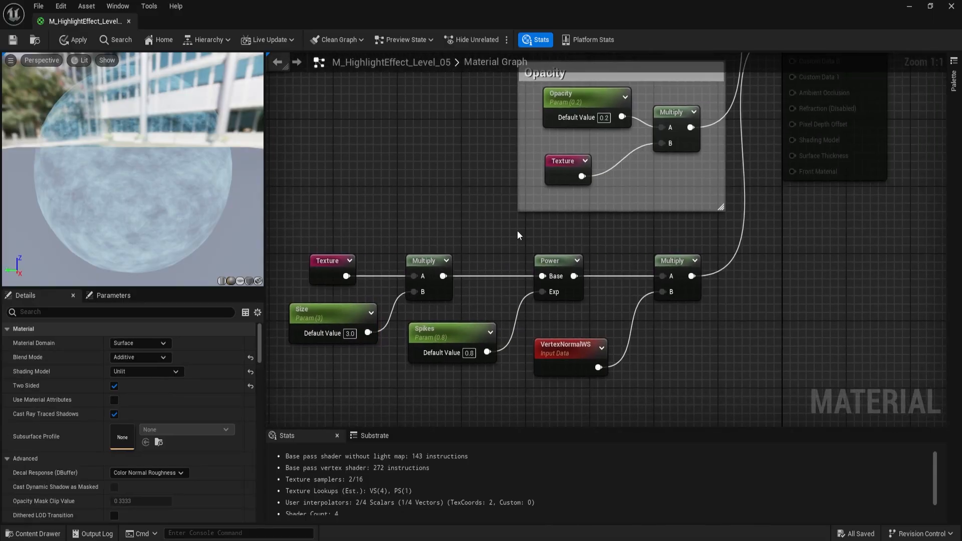
scroll(642, 263, "down", 2)
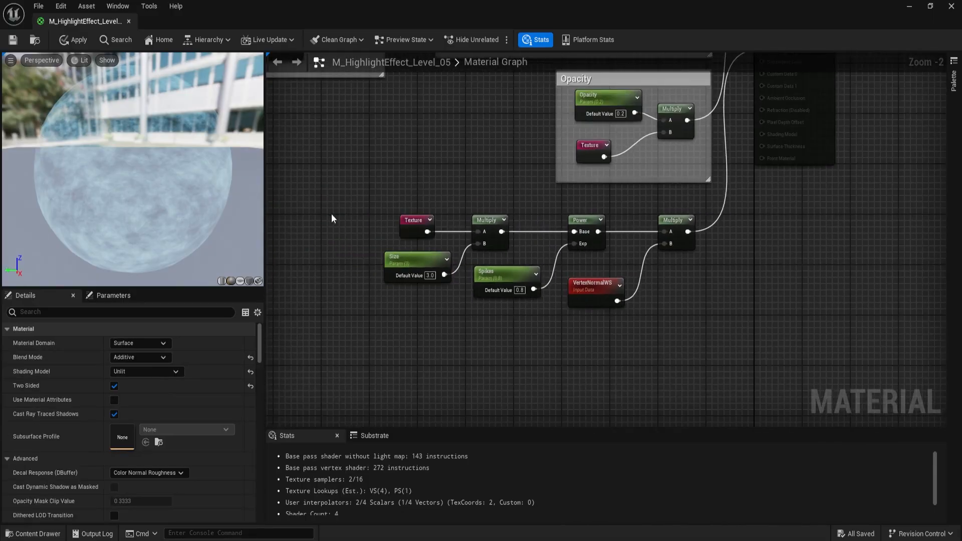
left_click_drag(331, 215, 751, 385)
key("c")
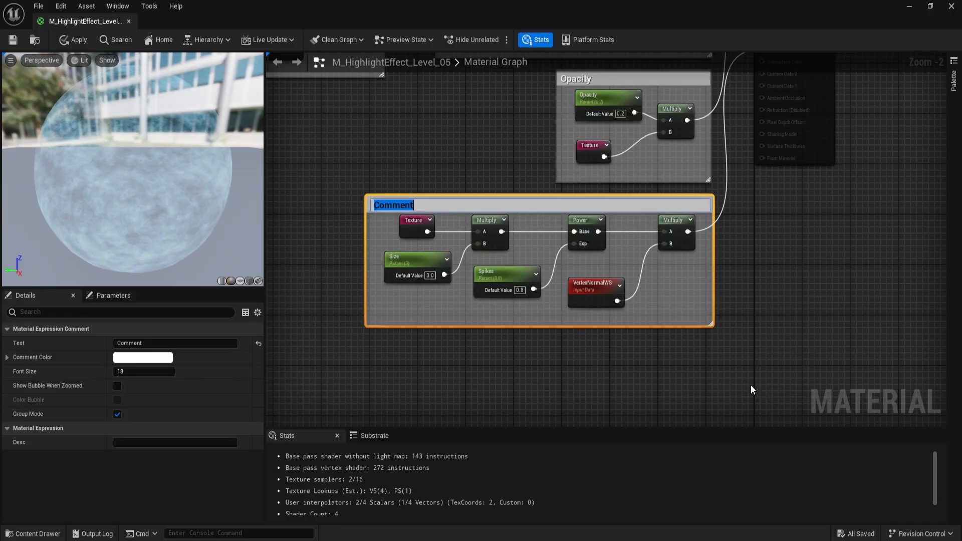
type("World Offset")
key("Return")
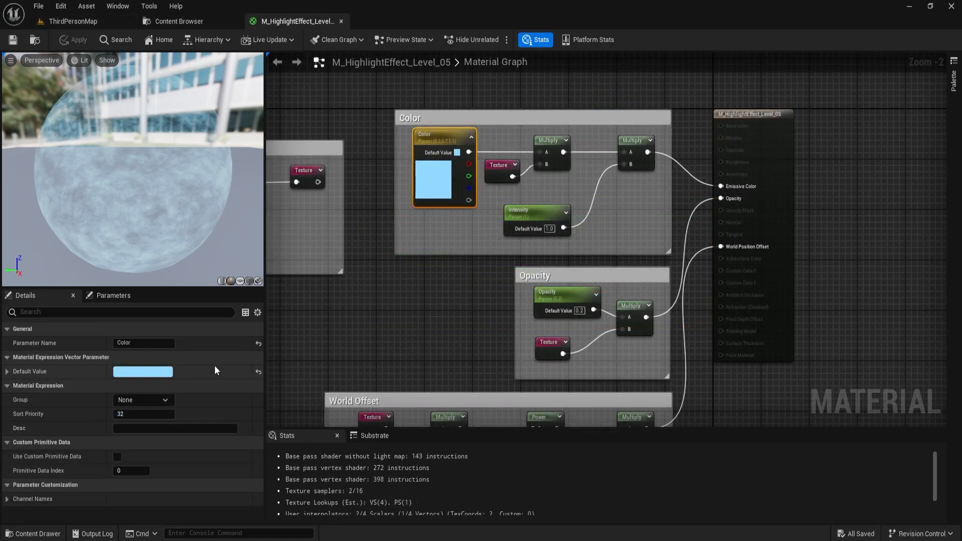
- Assign the Color and Intensity parameters to the Default parameter group
left_click(115, 402)
type("Default")
key("Return")
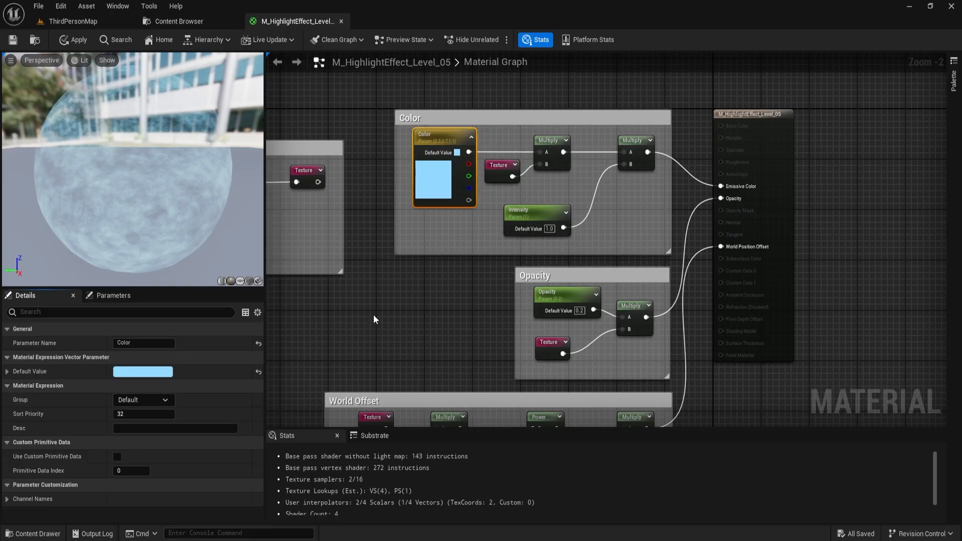
right_click_drag(374, 315, 461, 289)
left_click(300, 135)
left_click(375, 286)
right_click_drag(511, 266, 381, 240)
left_click(467, 159)
left_click(166, 427)
left_click(138, 441)
- Assign the Opacity, Size and Spikes parameters to the Default group and save the material
right_click_drag(535, 233, 565, 139)
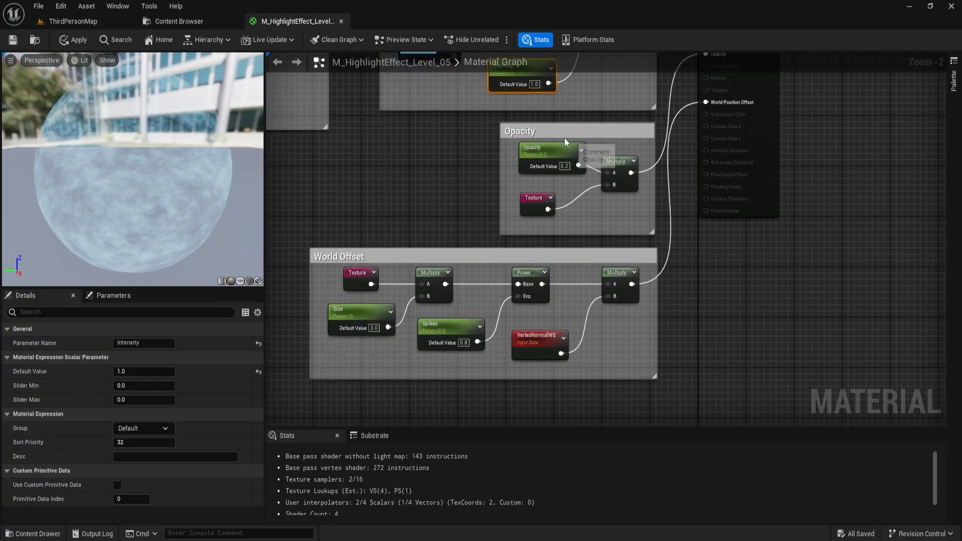
left_click(564, 144)
left_click(169, 431)
left_click(125, 439)
left_click(356, 310)
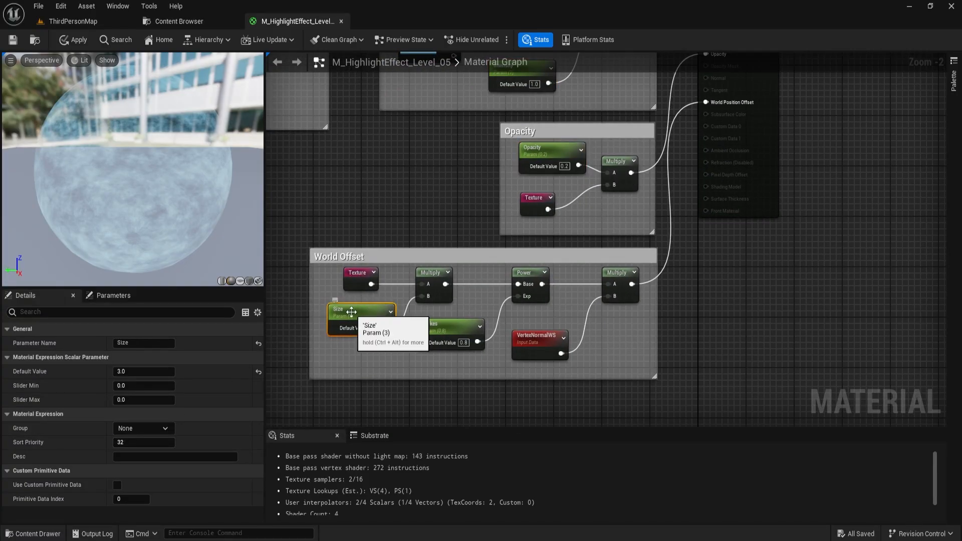
left_click(165, 429)
left_click(125, 439)
left_click(441, 325)
left_click(165, 429)
left_click(125, 439)
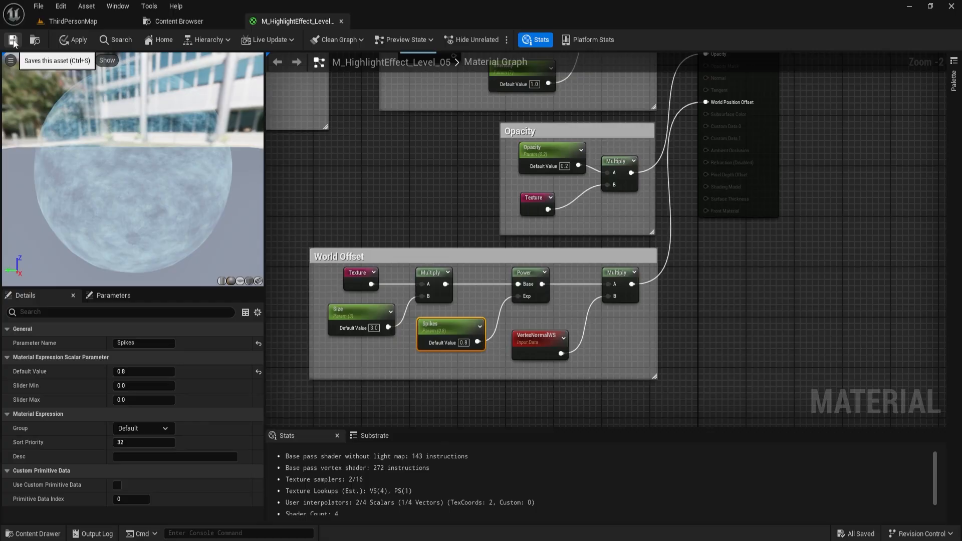
left_click(13, 40)
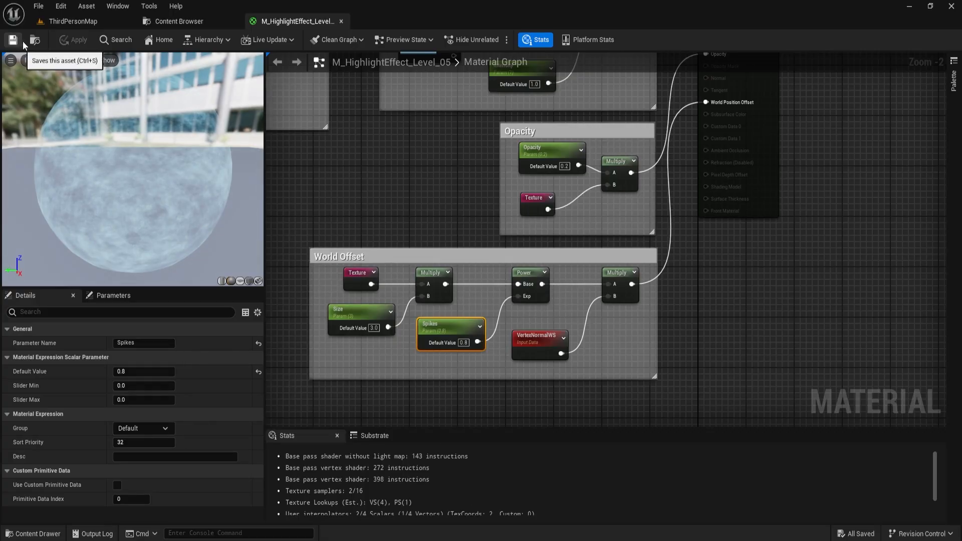
- Inspect the highlight effect on the Level 05 meshes in ThirdPersonMap
left_click(86, 22)
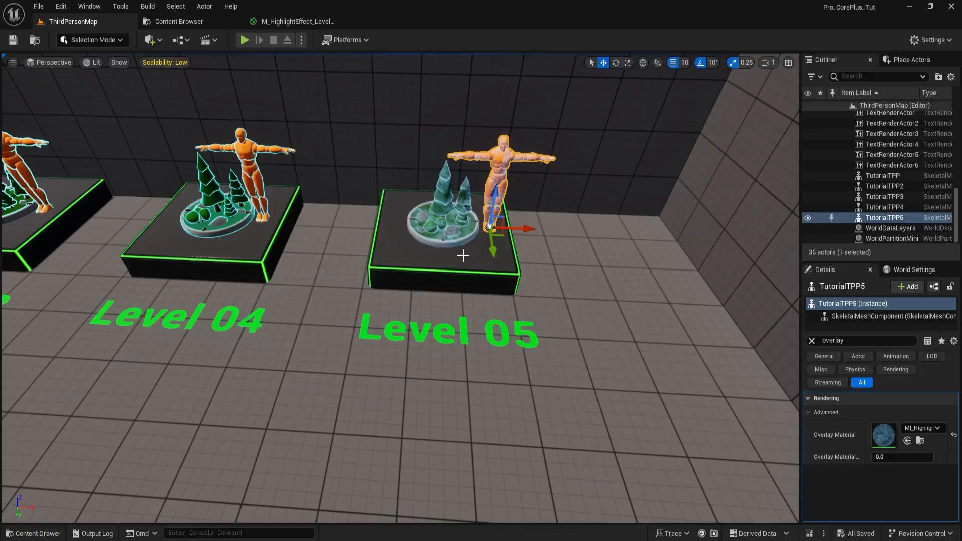
right_click_drag(459, 268, 461, 231)
key("w")
key("d")
key("a")
key("s")
key("e")
key("s")
- Open the material instance MI_HighlightEffect_Level_05 in a floating window and return to ThirdPersonMap to see both together
left_click(176, 20)
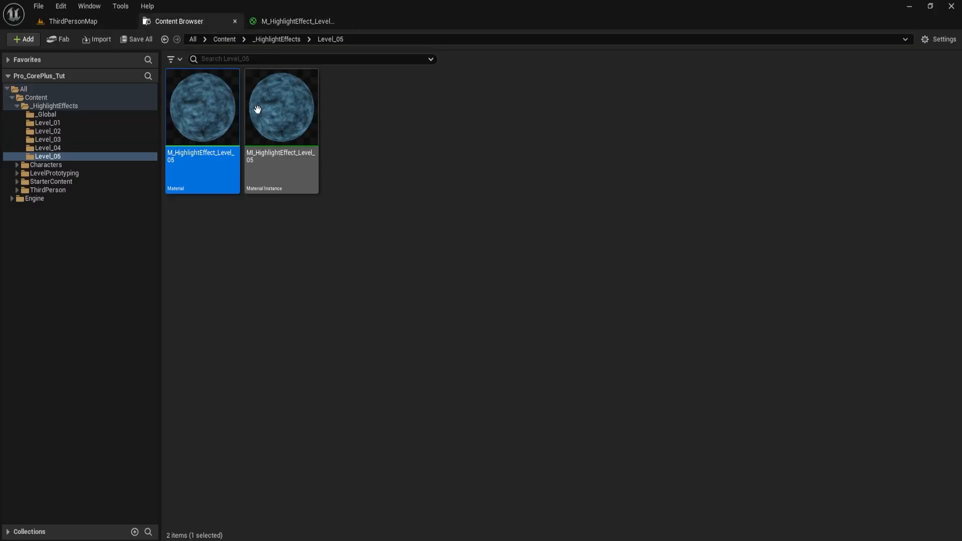
left_click(288, 118)
double_click(288, 118)
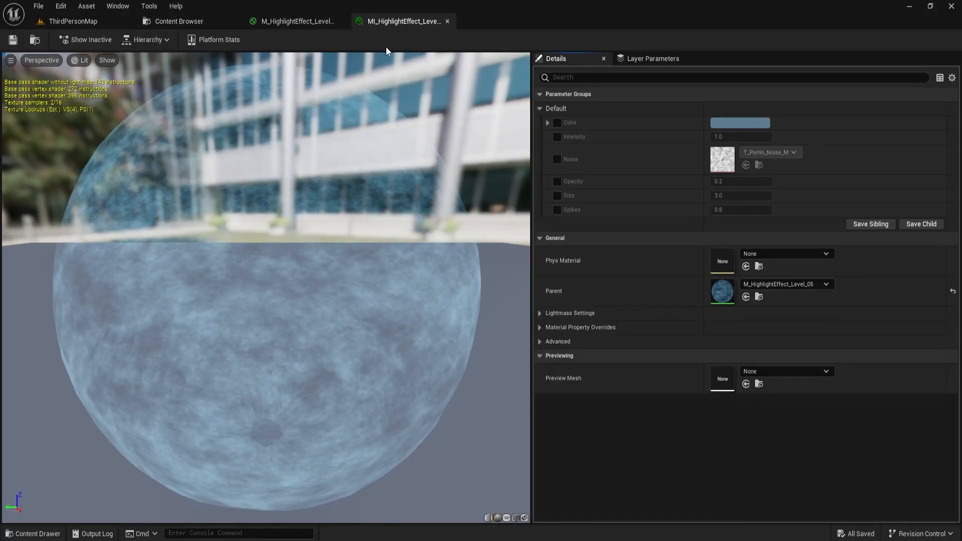
left_click_drag(409, 21, 381, 161)
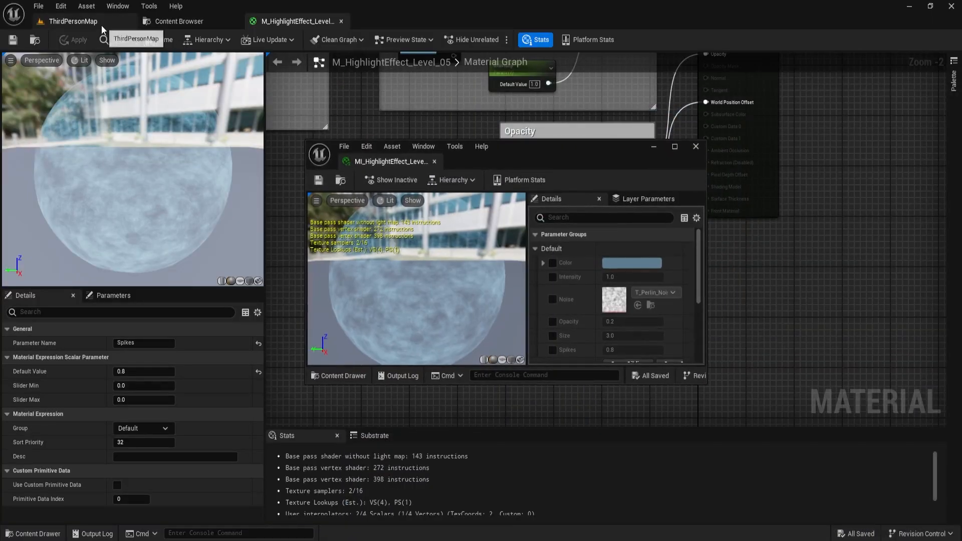
left_click(102, 21)
- Try a pink Color override in the Level 05 material instance and cancel the color change
left_click(822, 226)
left_click(715, 304)
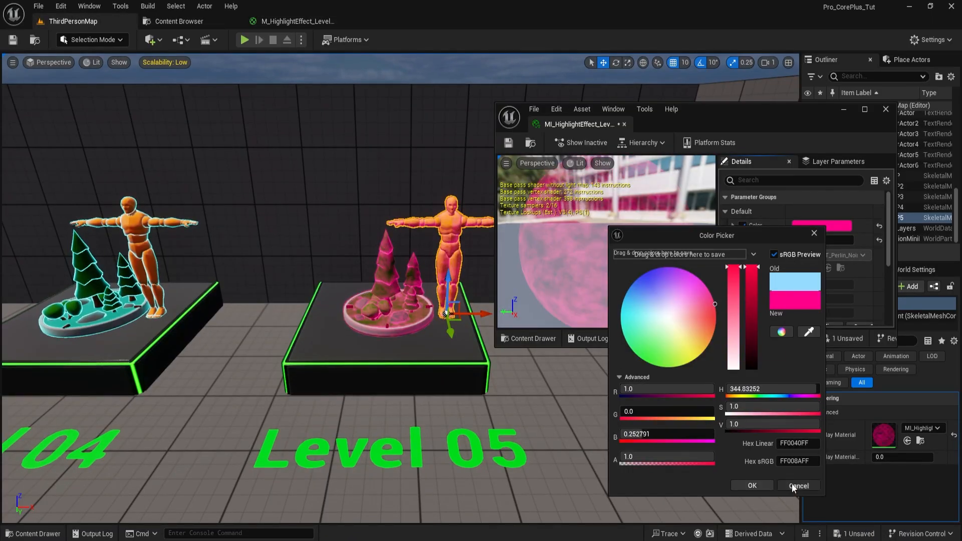
left_click(798, 486)
- Enable the Opacity, Size and Spikes overrides in the Level 05 material instance
scroll(754, 230, "down", 1)
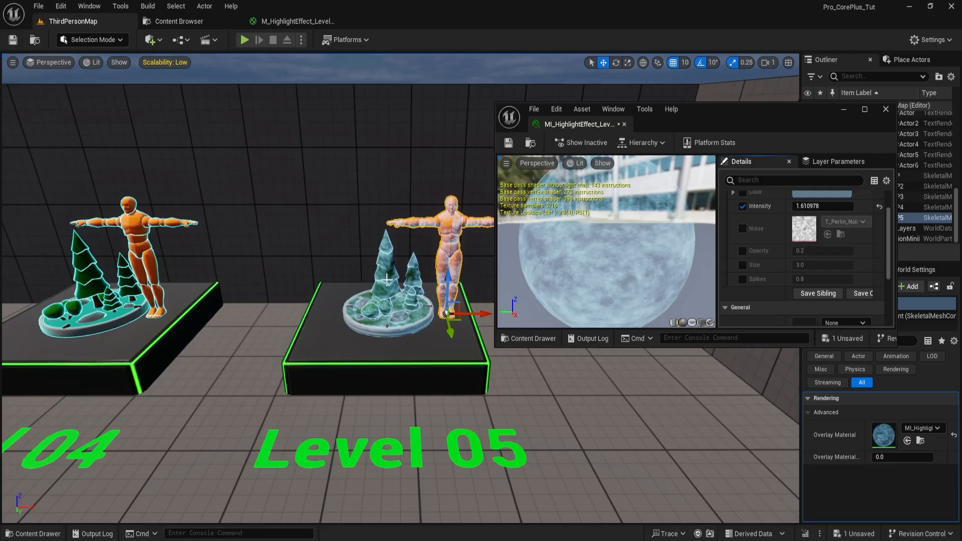
left_click(743, 251)
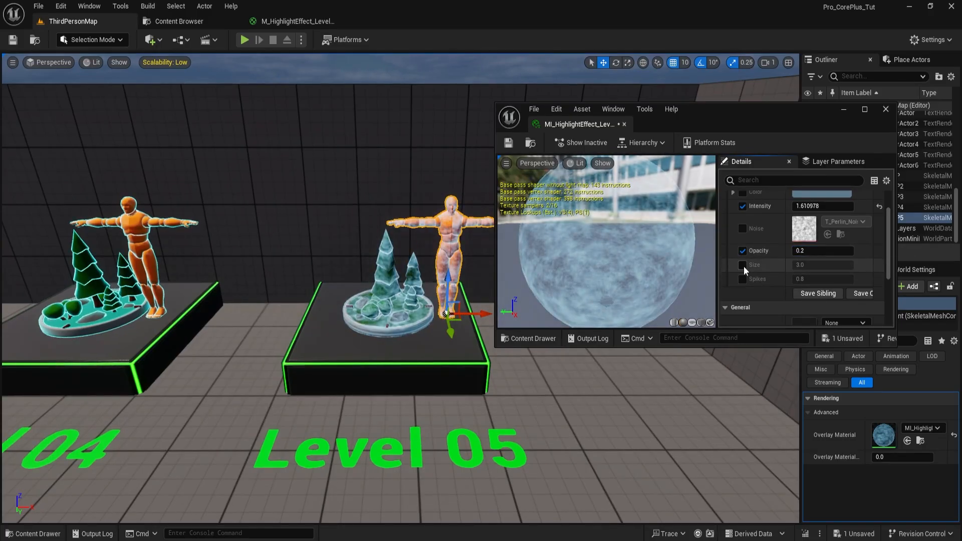
left_click(743, 265)
left_click(743, 279)
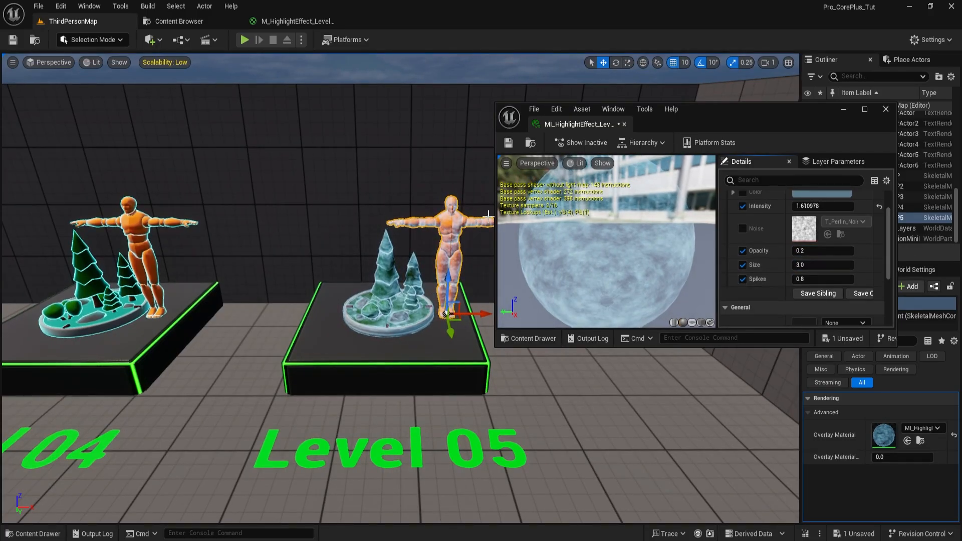
- Try a Spikes value of about 1.73 on the Level 05 meshes and reset it to its default
scroll(398, 242, "up", 5)
left_click_drag(807, 279, 847, 279)
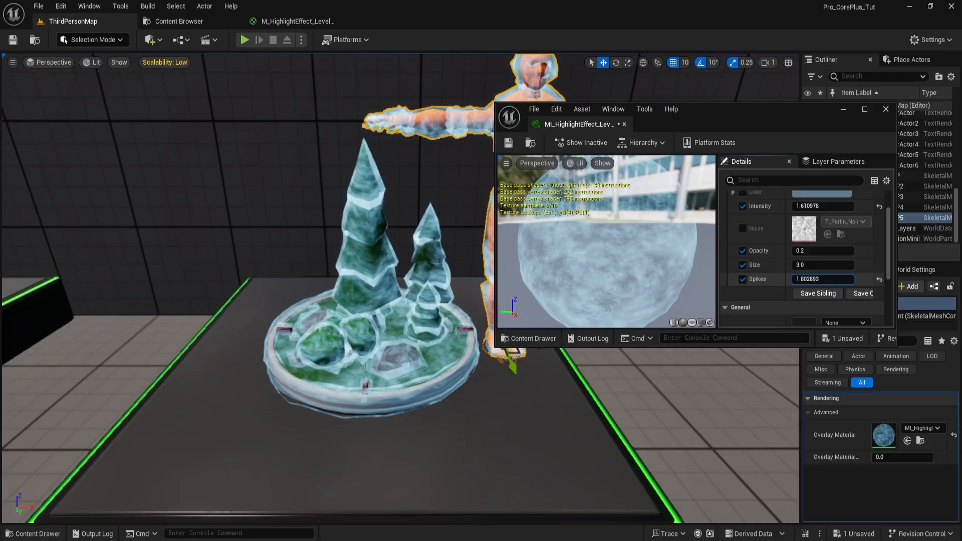
left_click(880, 280)
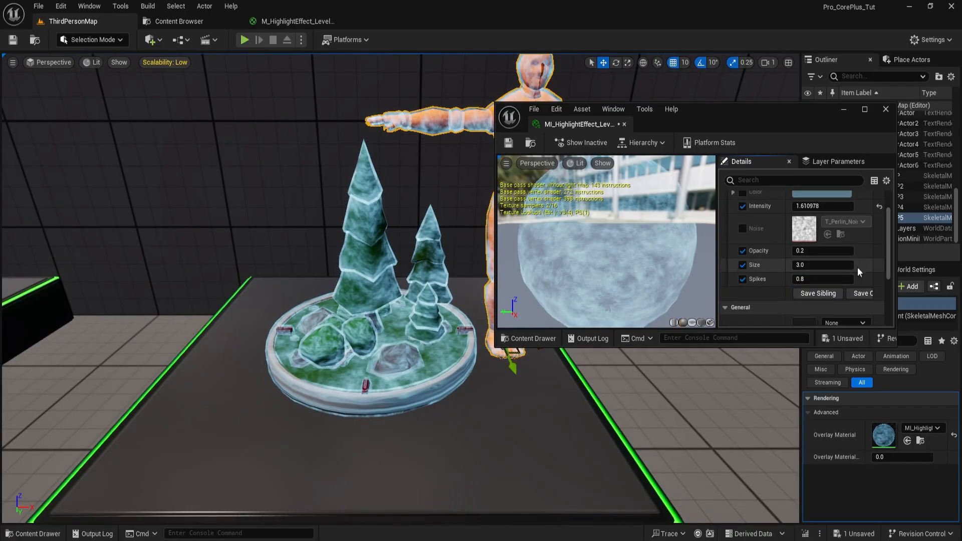
- Reset the Intensity override to its default value and save the material instance
left_click(880, 206)
scroll(880, 210, "up", 2)
left_click(509, 143)
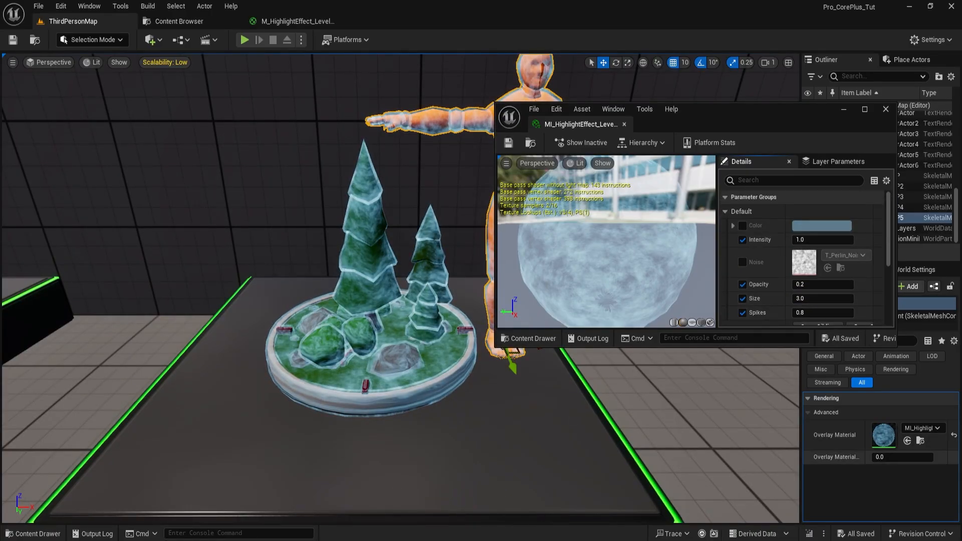